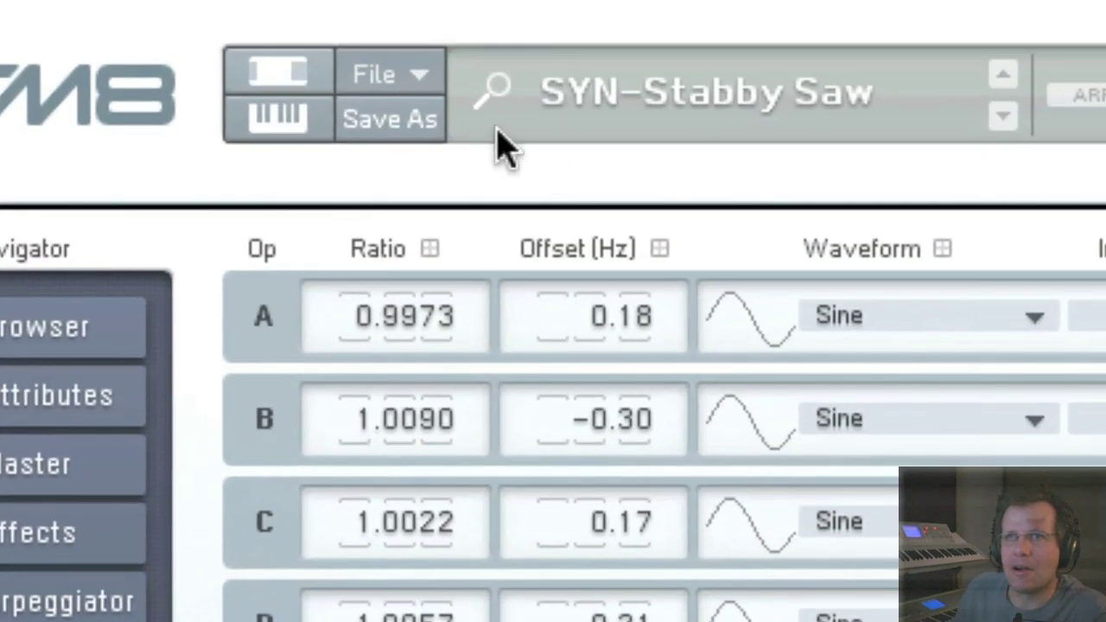
Start a new default sound, set operator F's feedback to 50, and send E to the output at 70 alongside F.
left_click(395, 79)
left_click(424, 81)
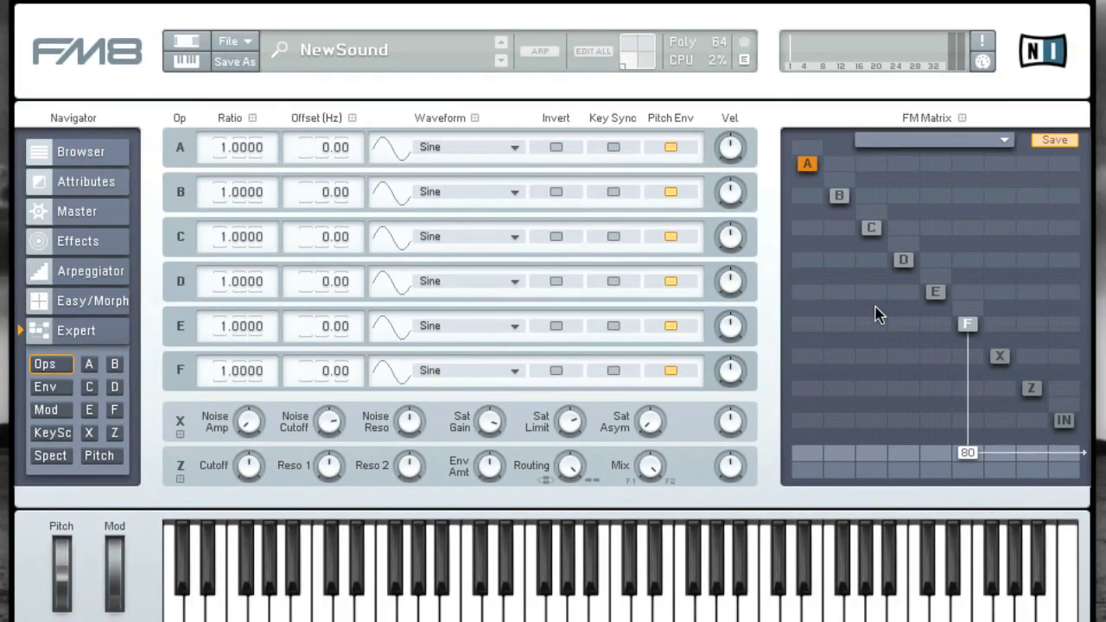
left_click(969, 325)
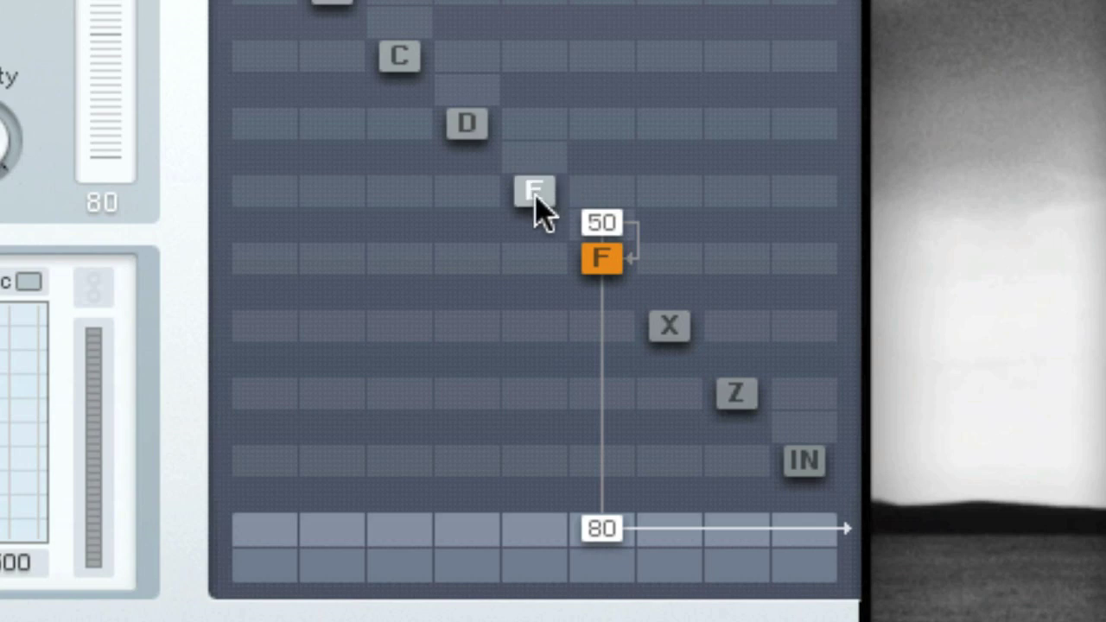
left_click_drag(538, 531, 553, 346)
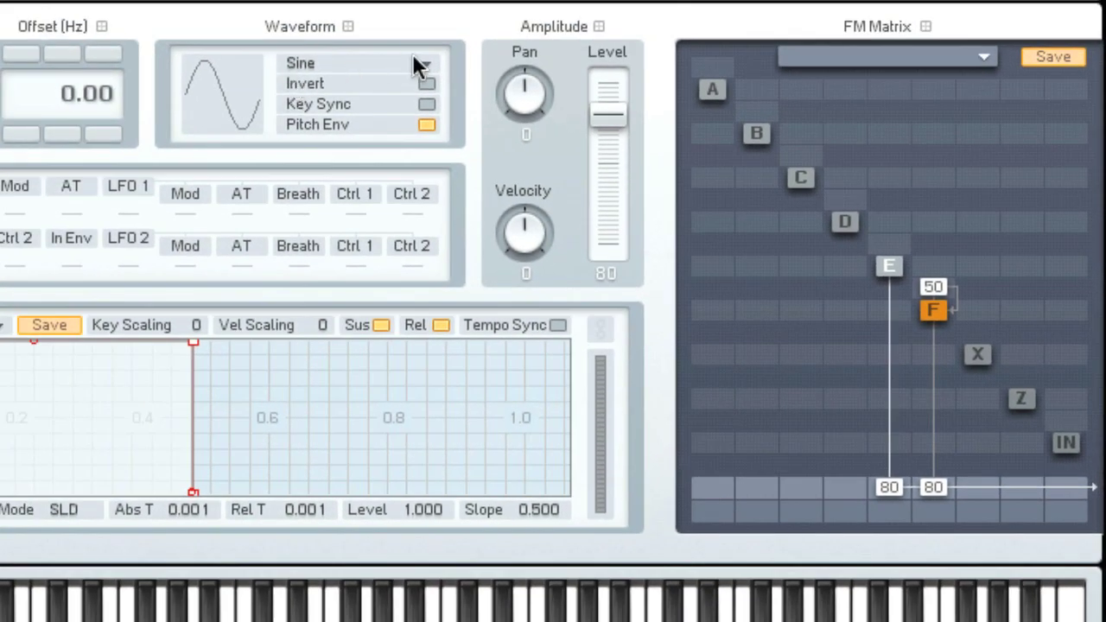
Make operator E a Sawtooth with feedback 24 and display the spectrum and waveform.
left_click(415, 63)
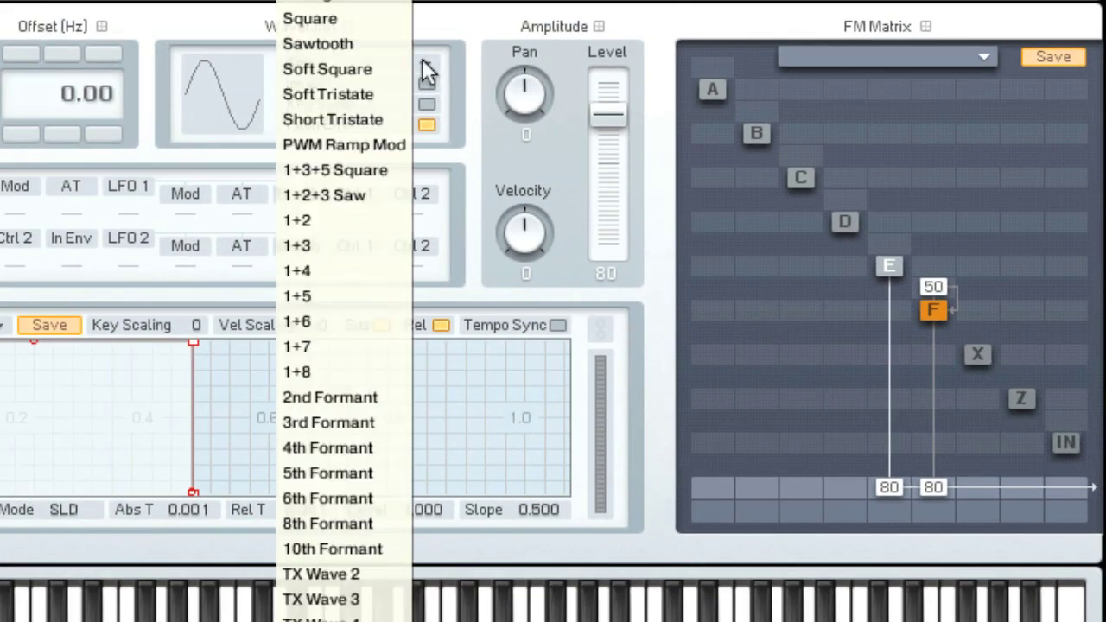
left_click(364, 43)
left_click(889, 267)
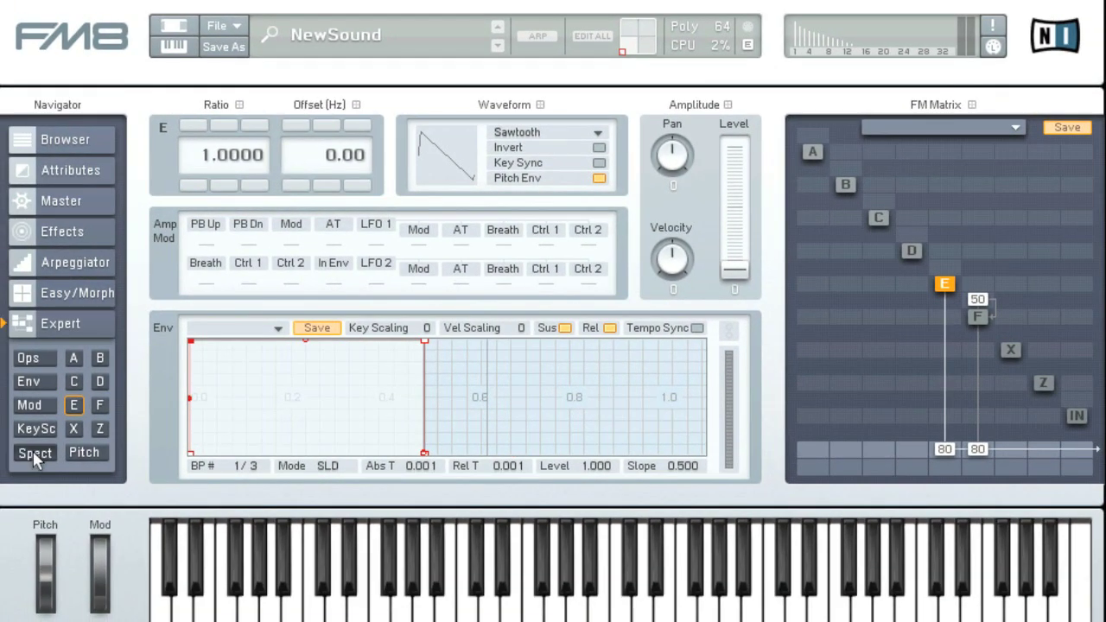
left_click(35, 455)
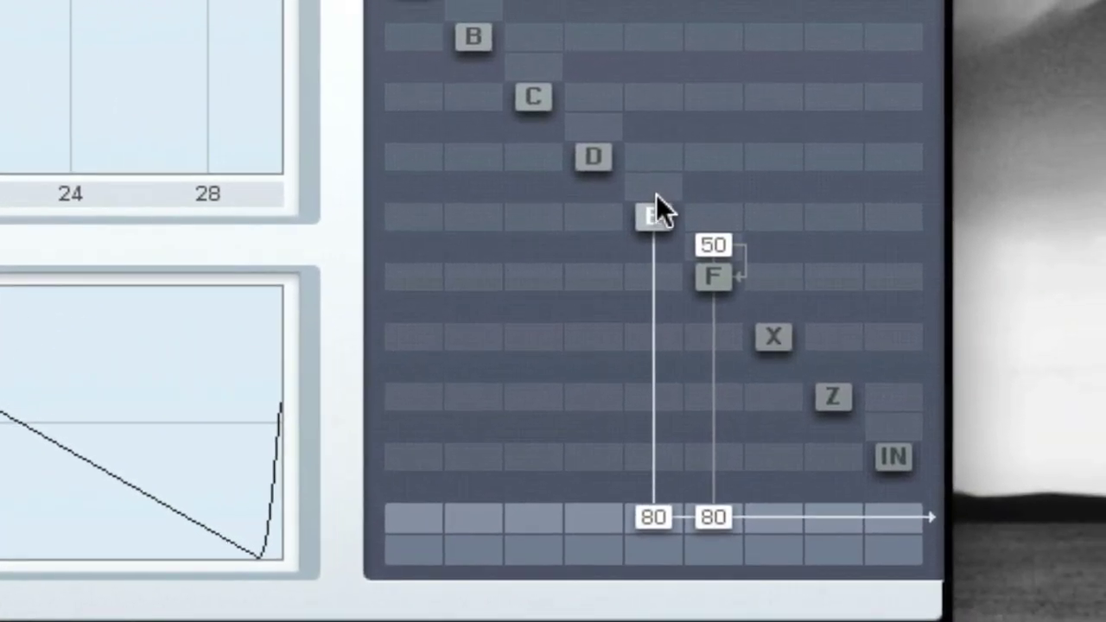
left_click_drag(678, 184, 669, 145)
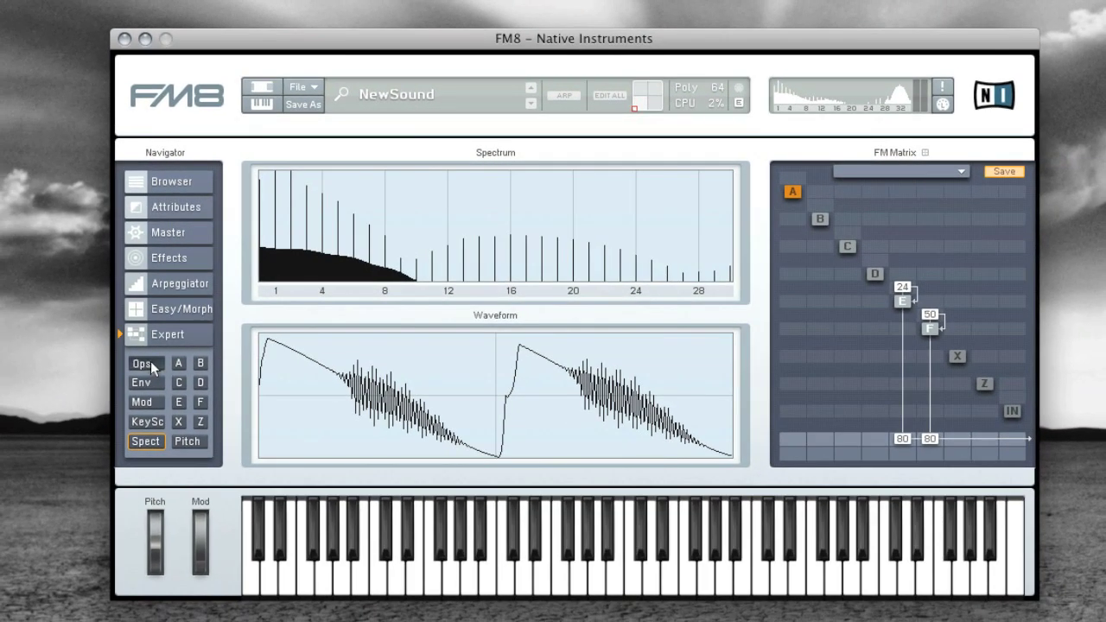
left_click(150, 362)
Raise operator E's ratio to 1.0055 and remove its direct output.
left_click_drag(313, 327, 337, 292)
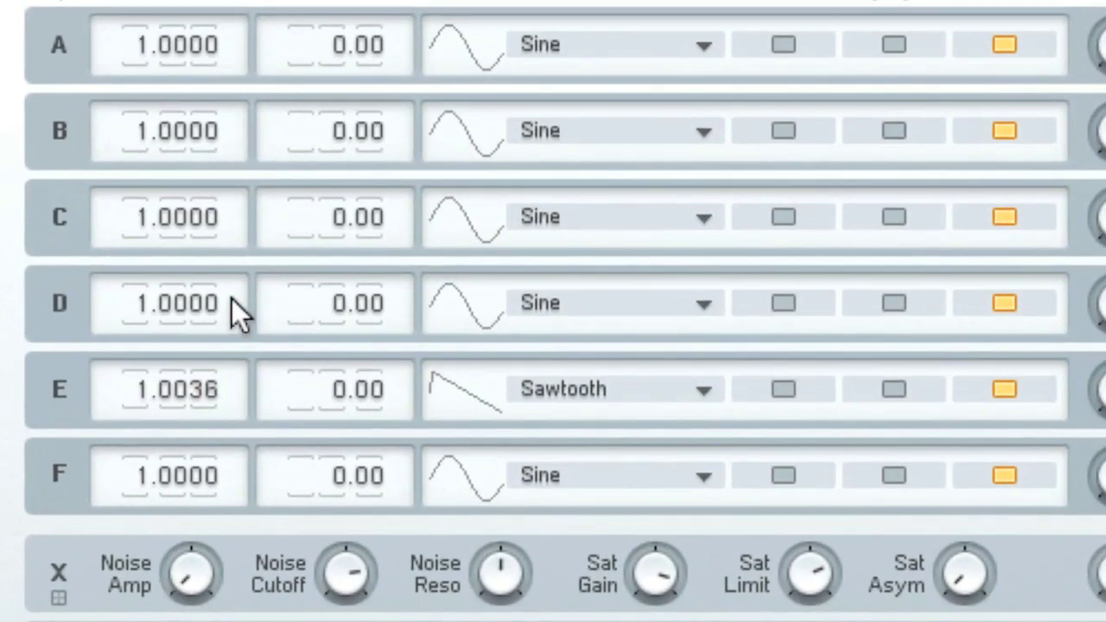
left_click_drag(231, 299, 238, 261)
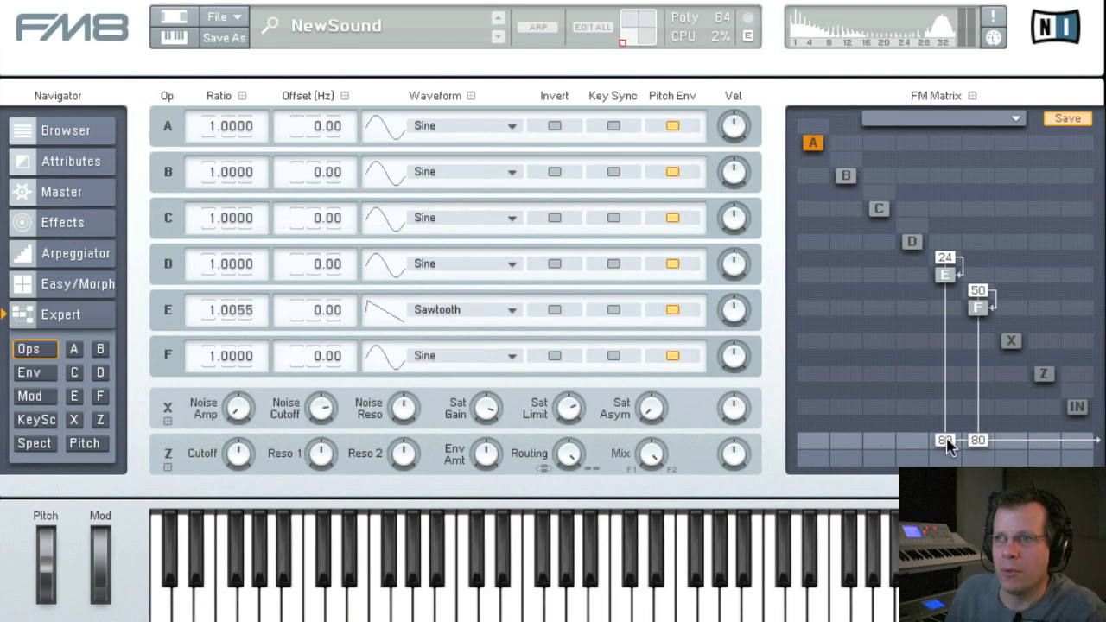
left_click_drag(945, 440, 998, 451)
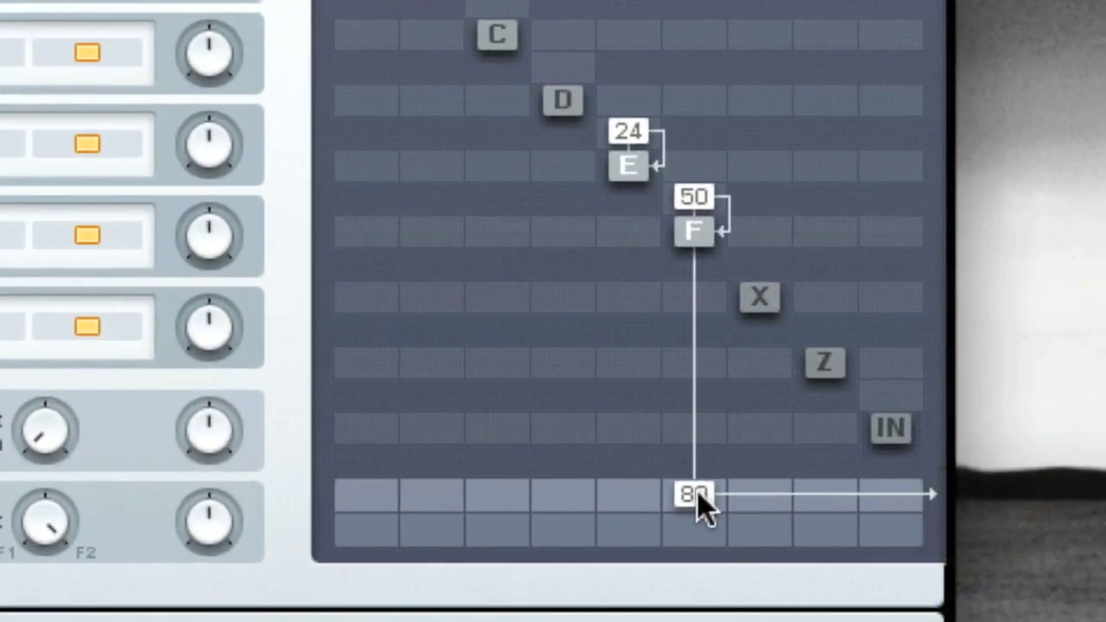
Route E into filter Z at 73 and F at 79, with Z to the output at 100.
double_click(769, 484)
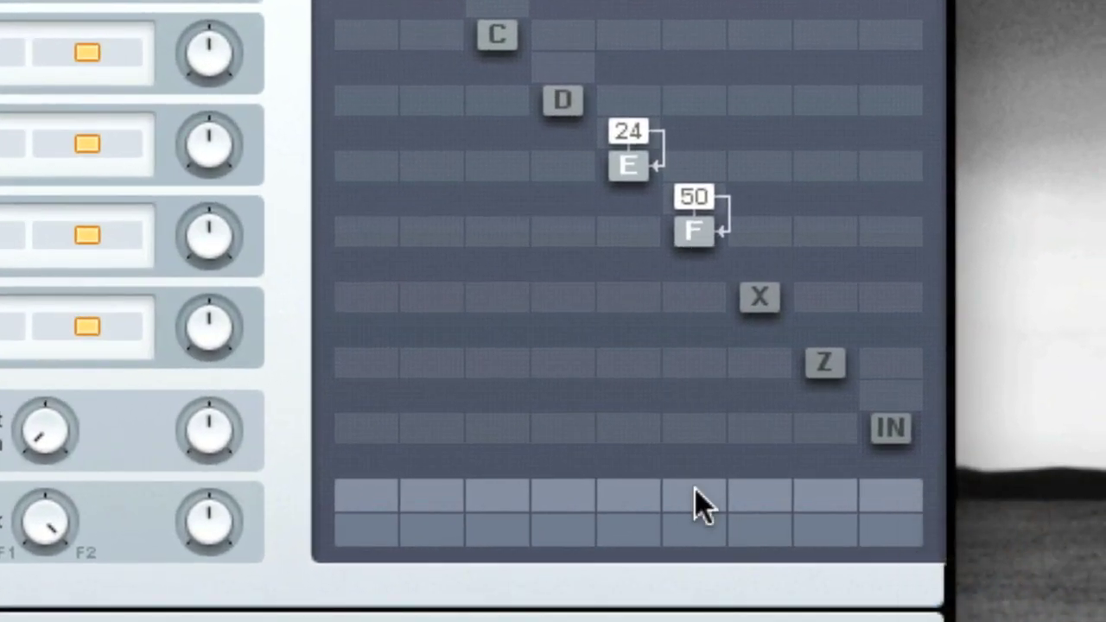
left_click_drag(627, 362, 655, 216)
left_click_drag(701, 335, 715, 182)
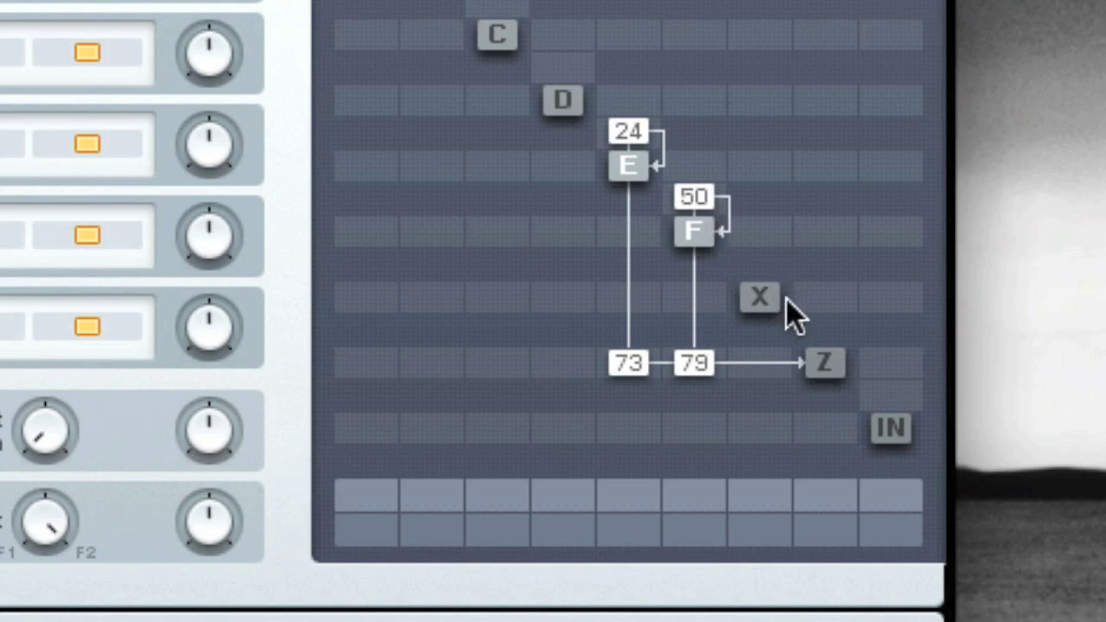
left_click(824, 362)
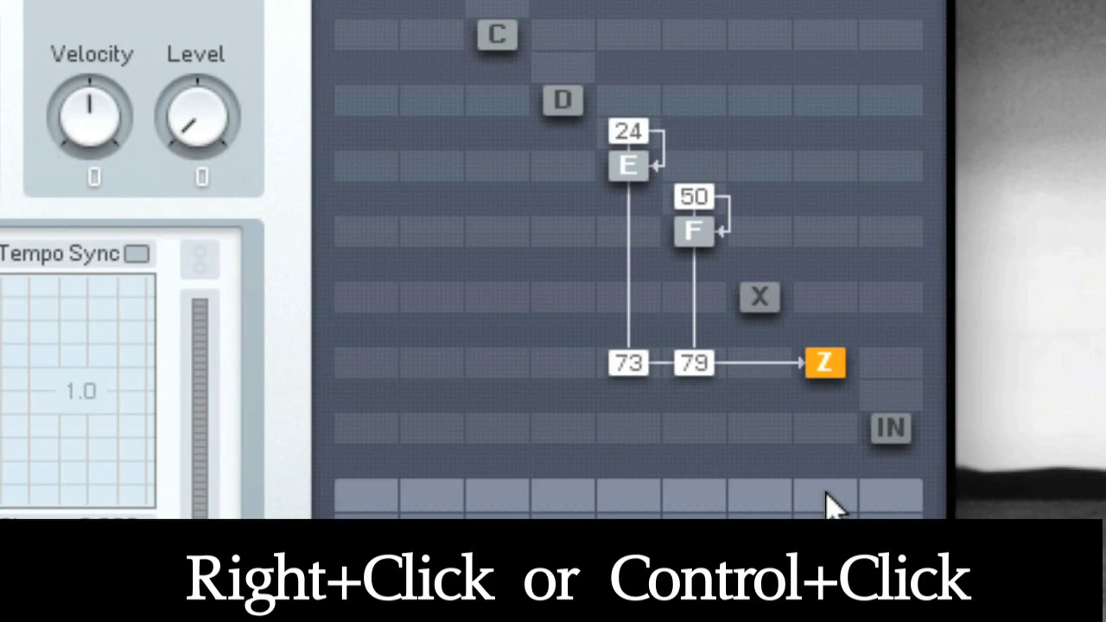
left_click_drag(827, 501, 861, 236)
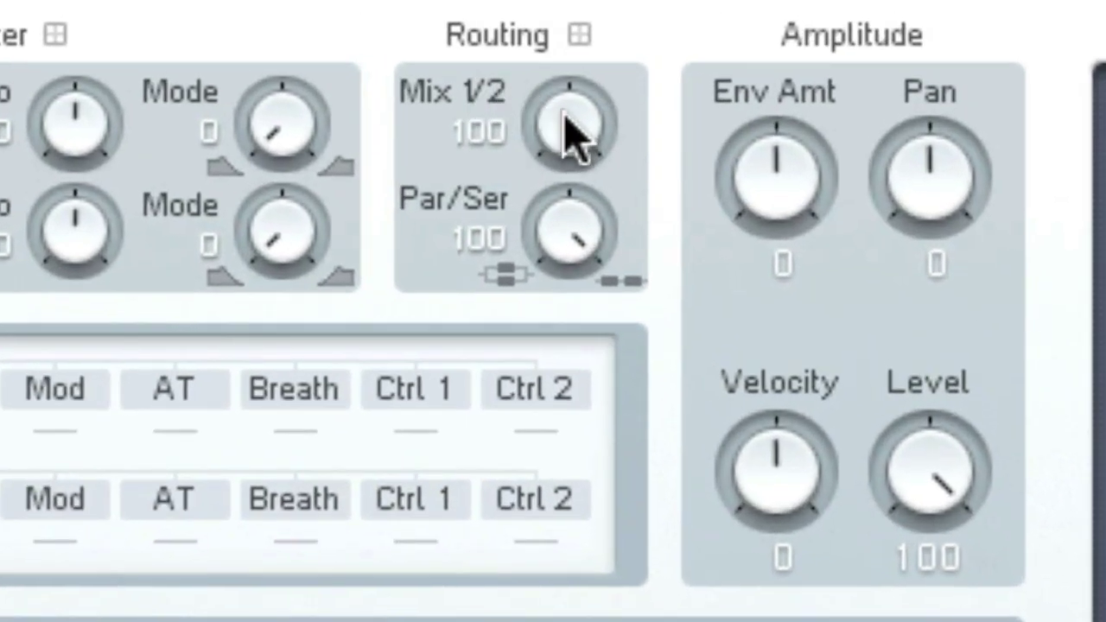
Set filter Z's Mix 1/2 to 0 and raise the Filter 1 cutoff to 89.
left_click_drag(572, 147, 566, 449)
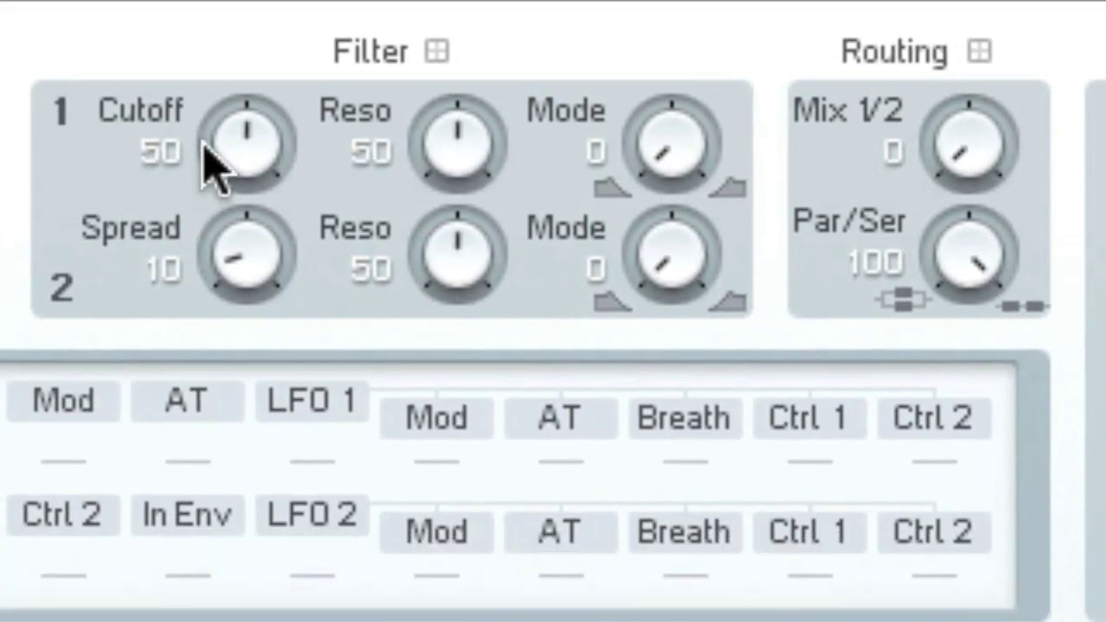
left_click_drag(134, 141, 218, 0)
left_click_drag(304, 16, 301, 4)
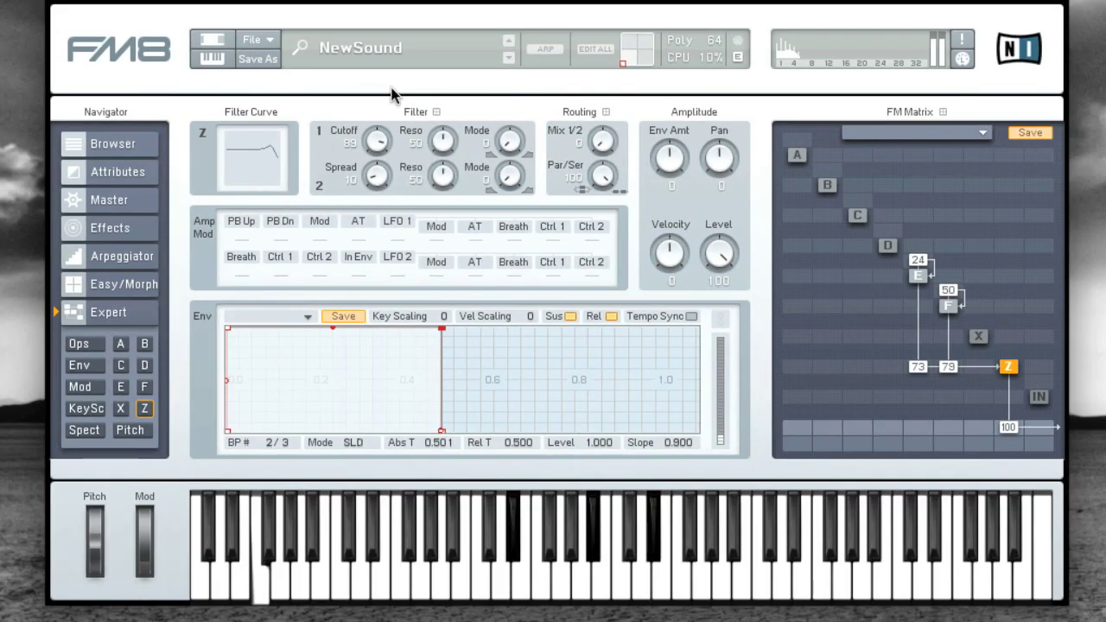
Set the Master unison to 2 voices with pan 83, detune 43, and Analog quality 61.
left_click(109, 199)
left_click(590, 147)
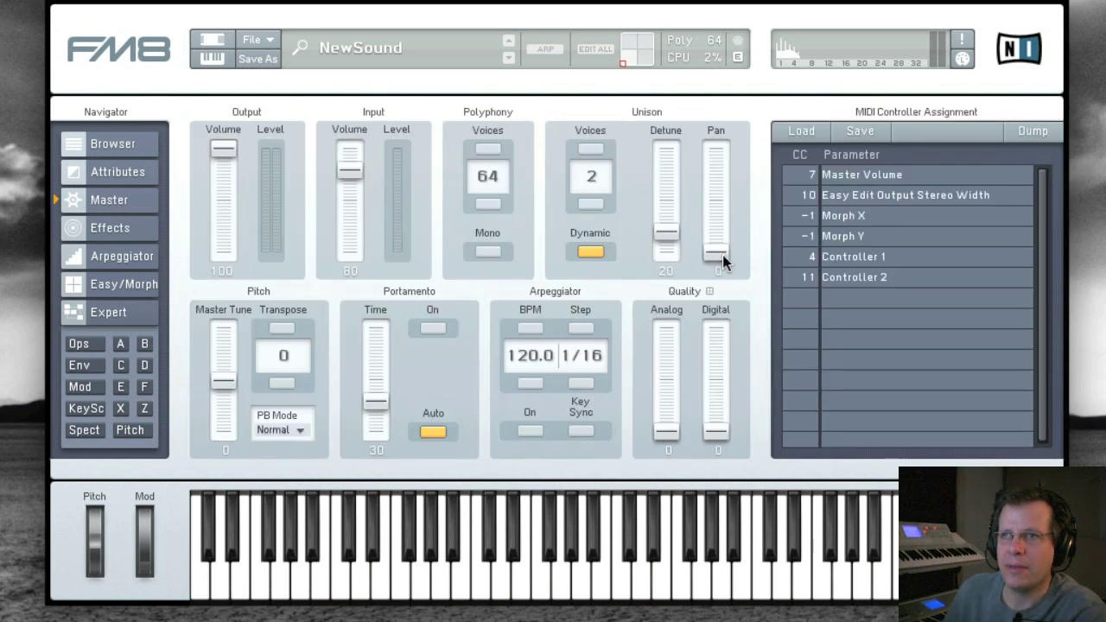
left_click_drag(722, 255, 708, 137)
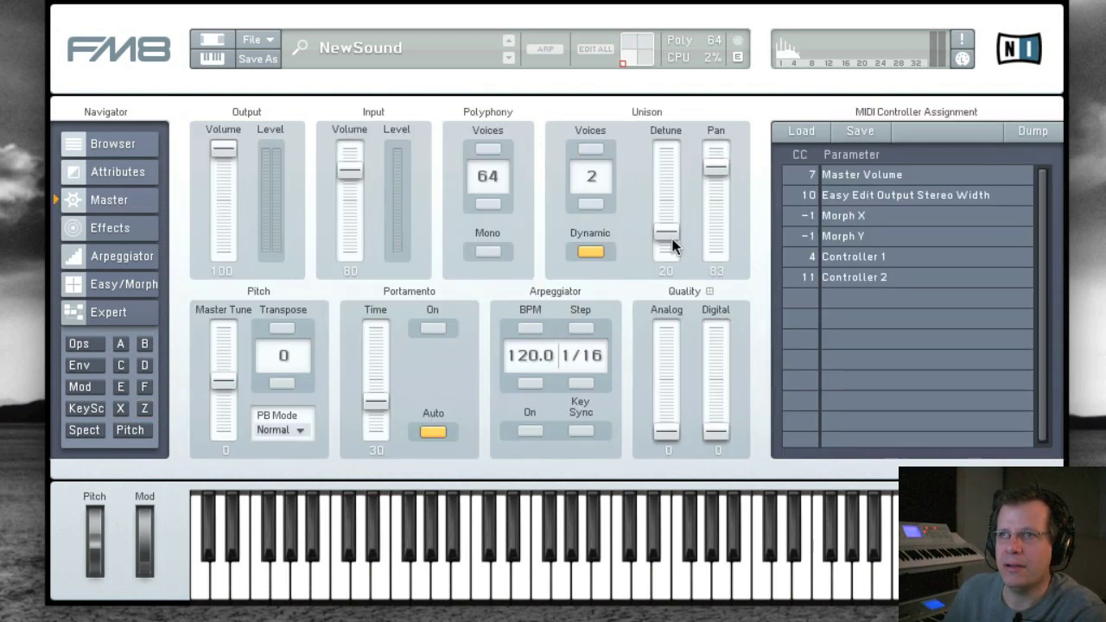
left_click_drag(665, 229, 672, 199)
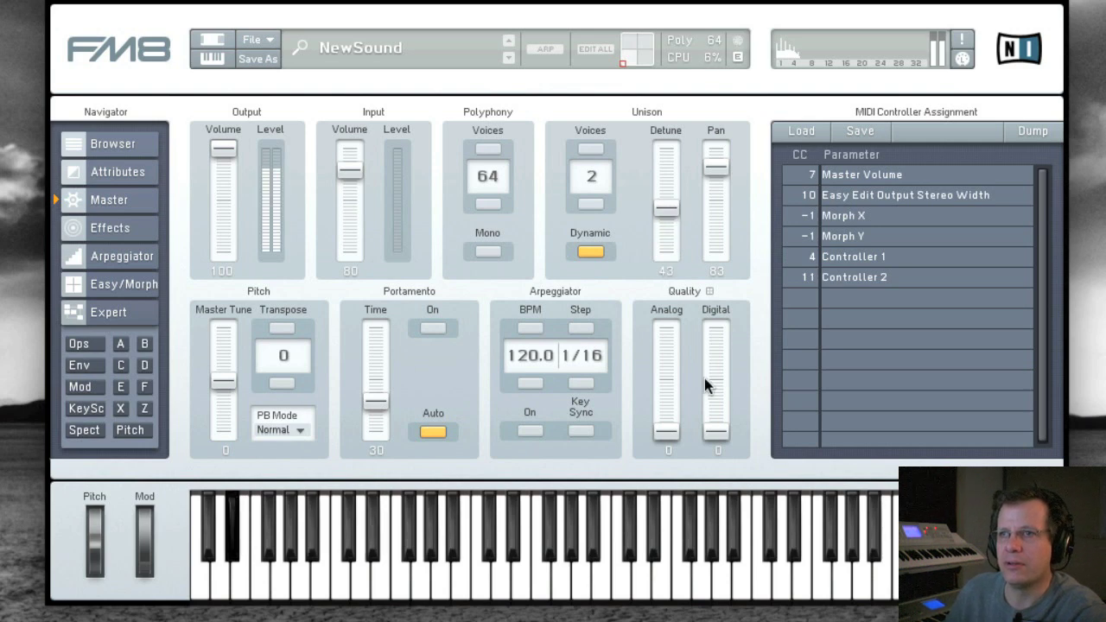
left_click_drag(666, 429, 674, 294)
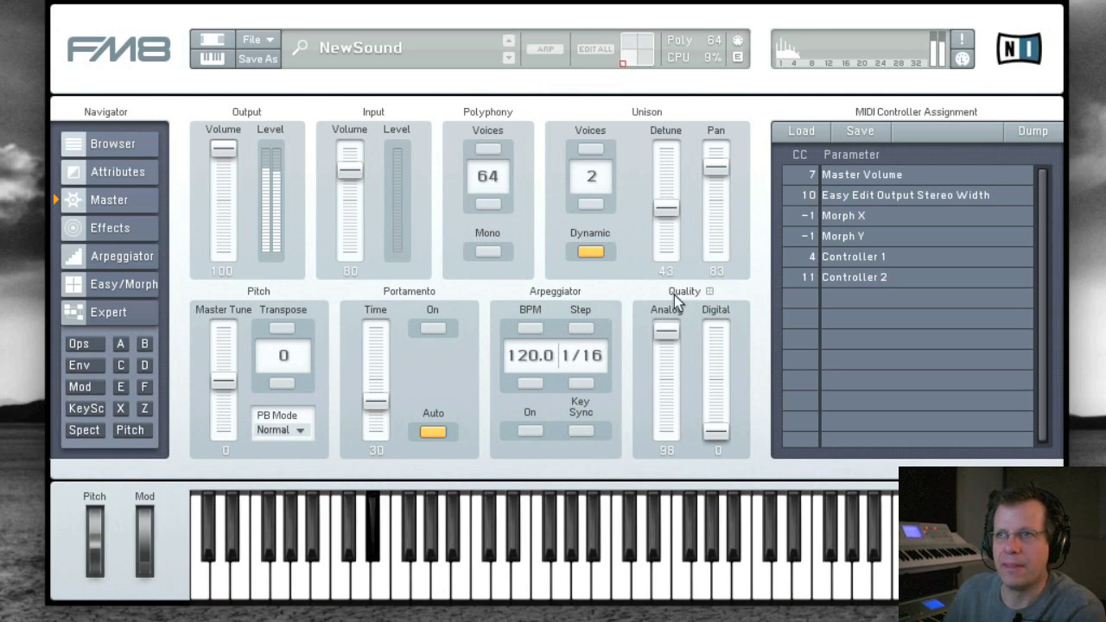
left_click_drag(674, 311, 674, 346)
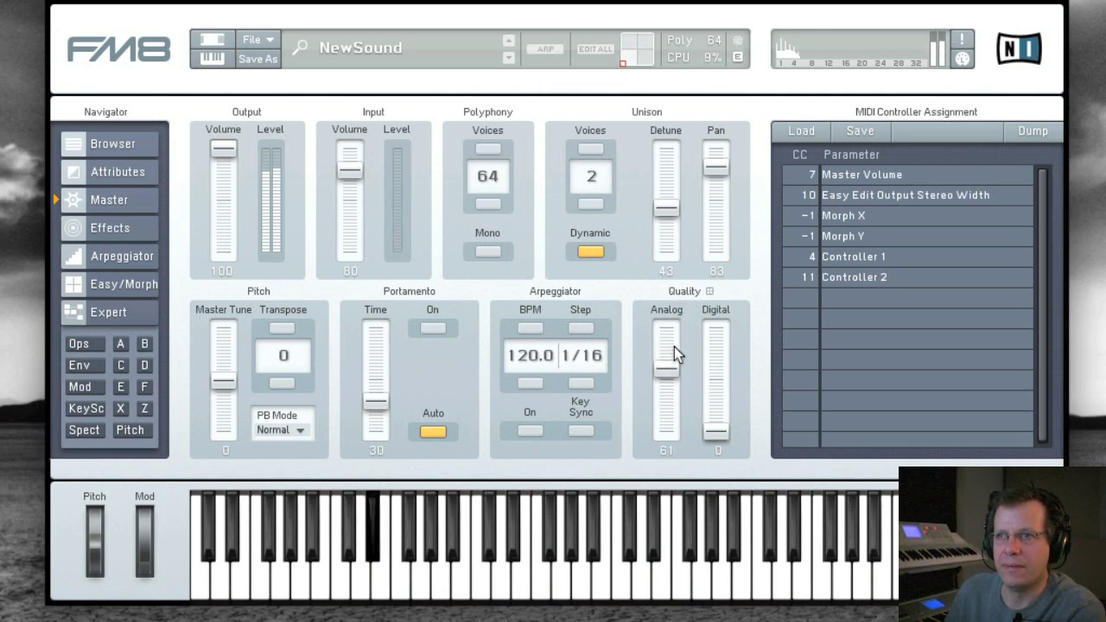
left_click(146, 408)
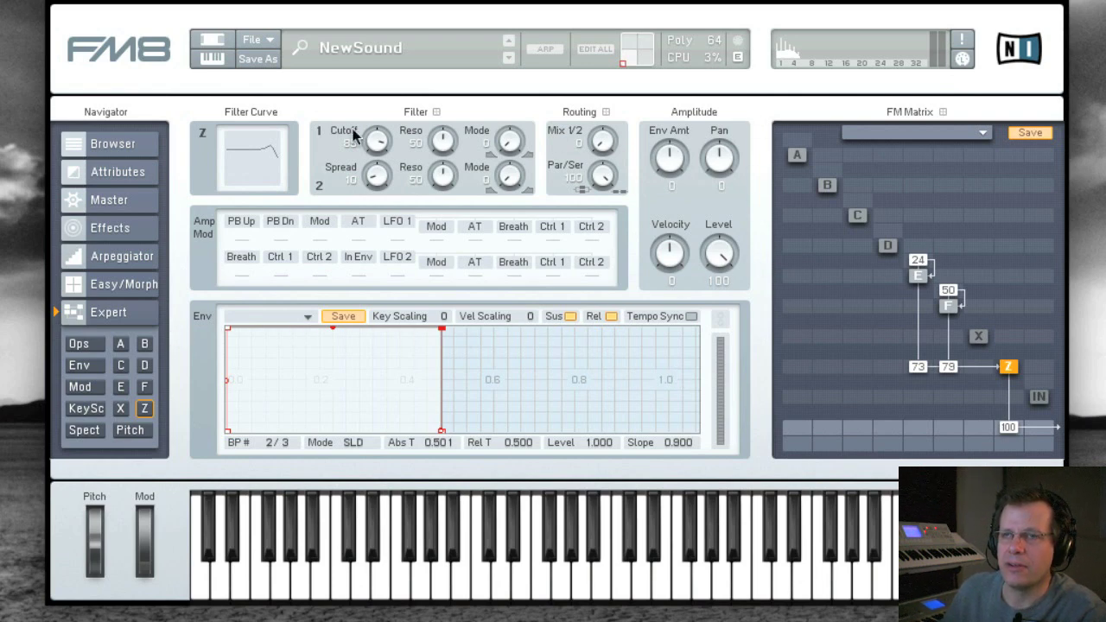
Lower the filter cutoff to 42, set envelope amount to 54, and shape a quick attack-decay envelope.
left_click_drag(380, 142, 379, 180)
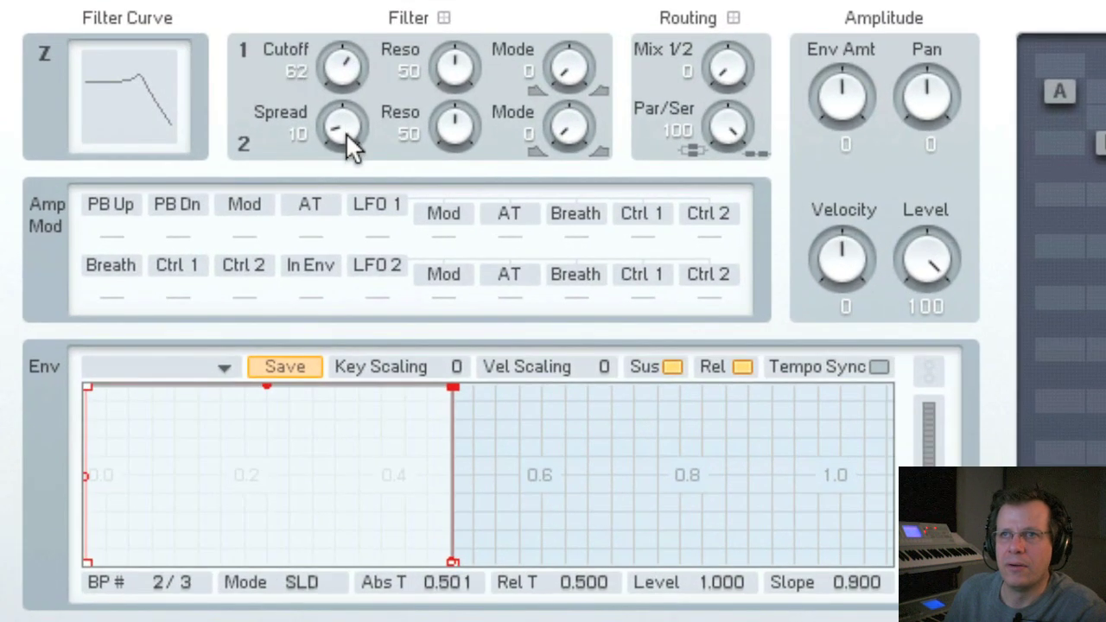
left_click_drag(345, 132, 346, 169)
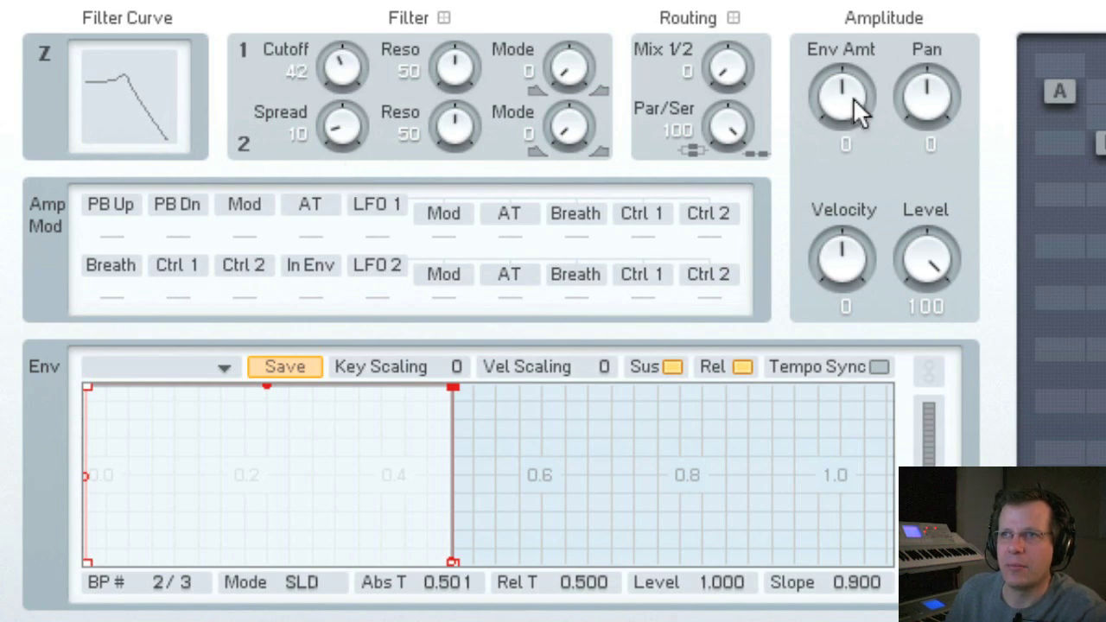
left_click_drag(855, 103, 864, 74)
left_click_drag(453, 388, 369, 570)
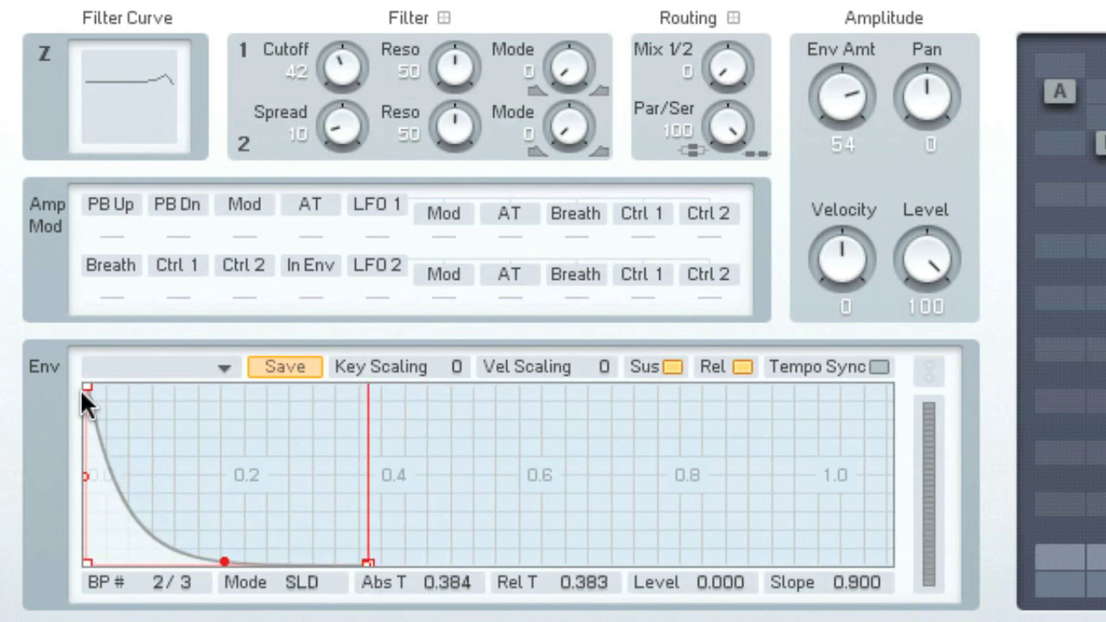
left_click_drag(86, 382, 126, 386)
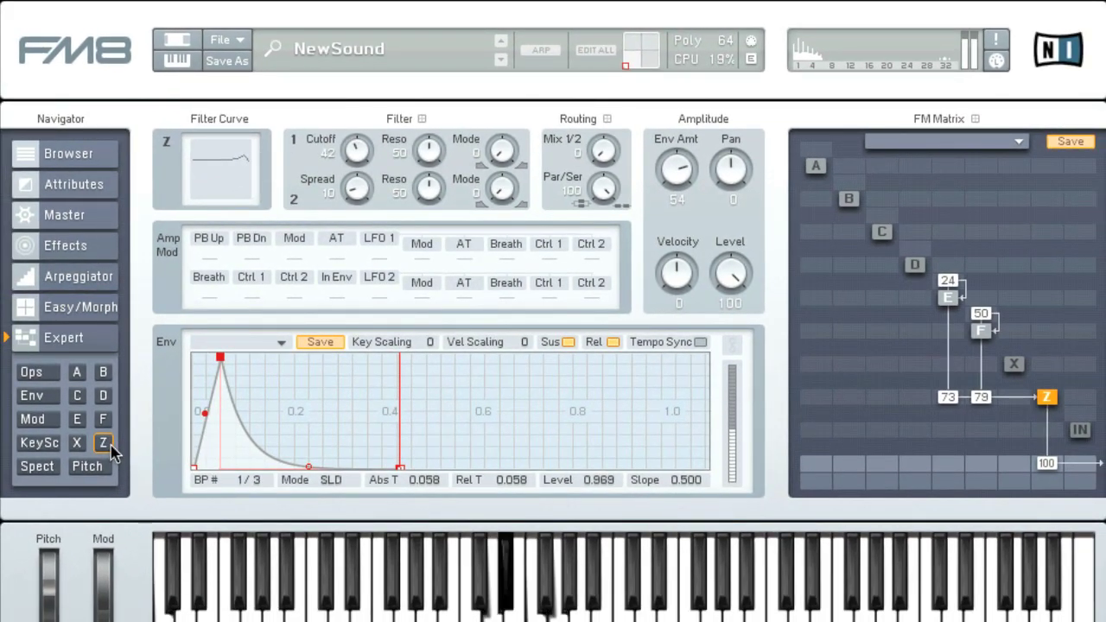
Put the filter envelope peak back at the start and add a pitch-envelope attack spike.
left_click_drag(220, 356, 155, 337)
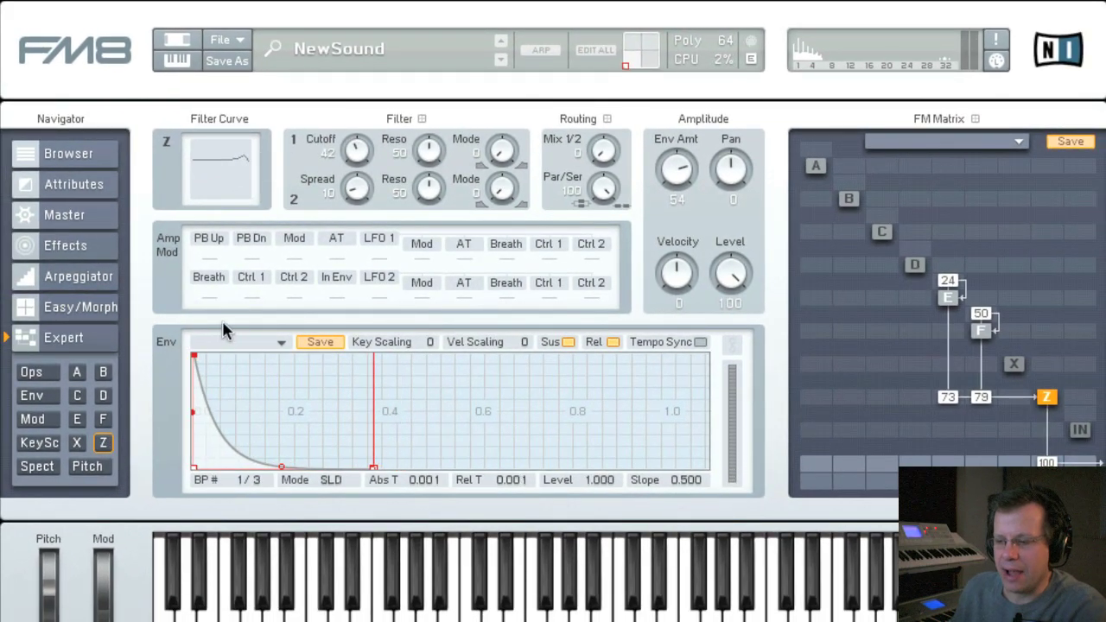
left_click(87, 466)
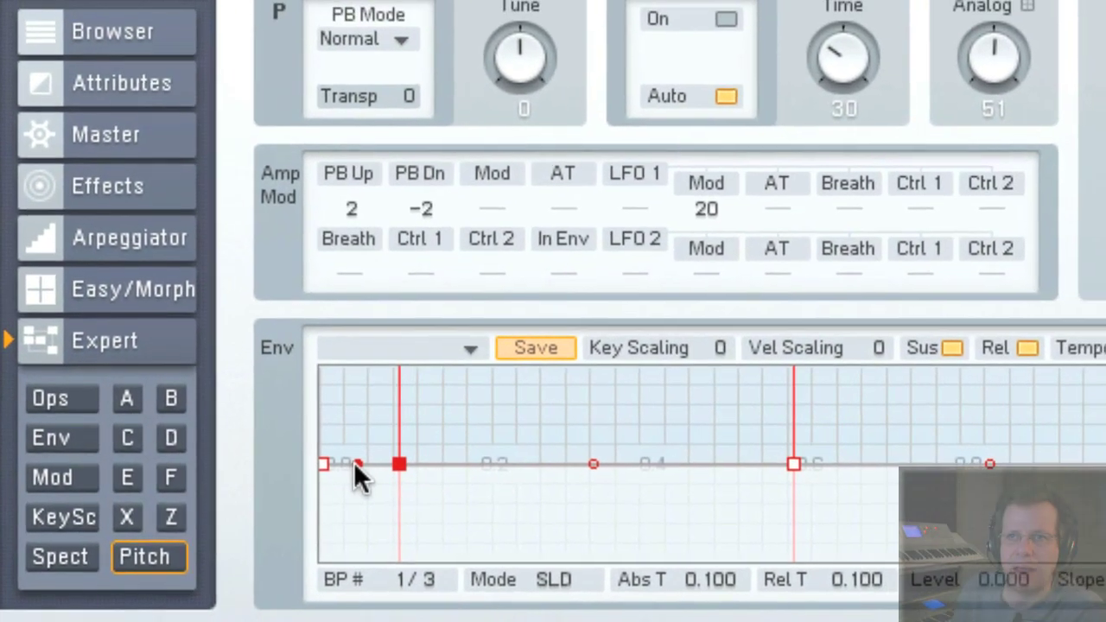
double_click(377, 467)
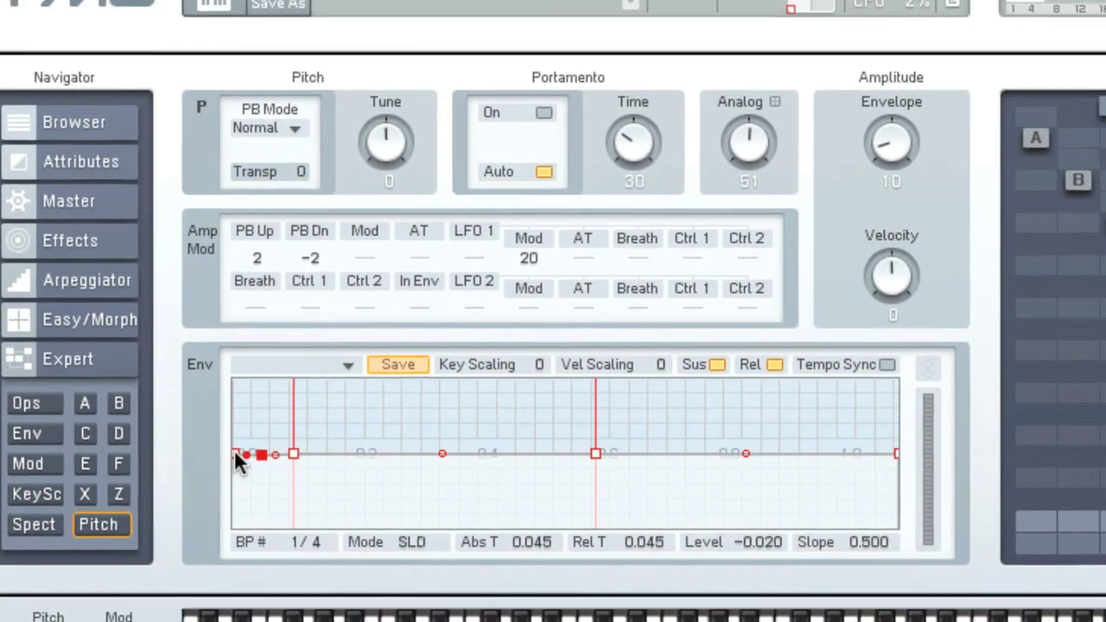
left_click_drag(258, 455, 228, 383)
left_click_drag(279, 451, 249, 452)
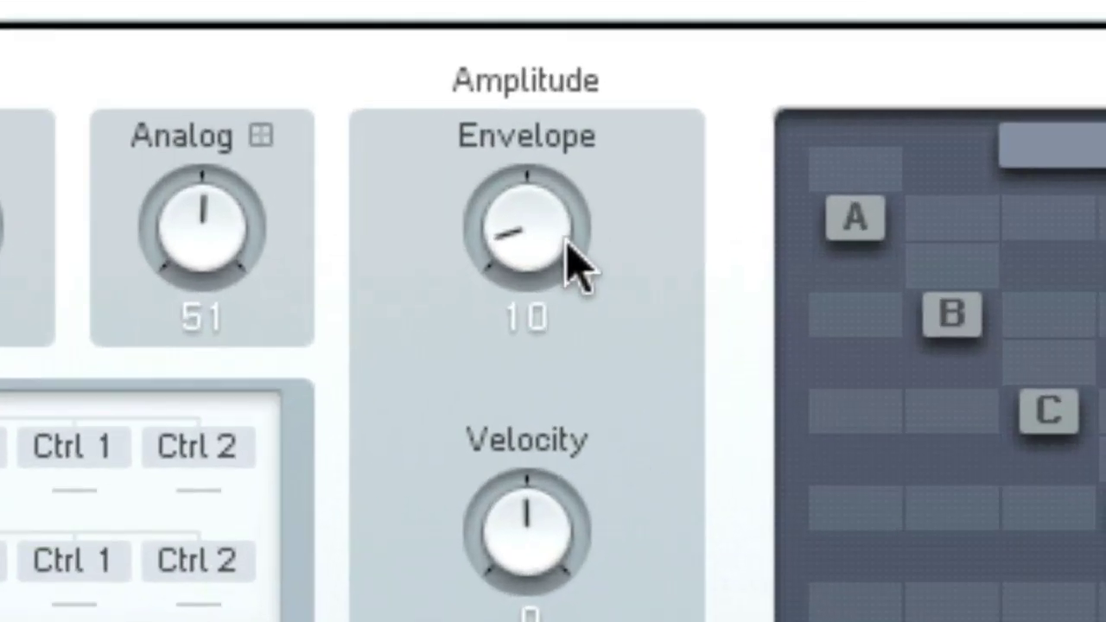
Steepen the pitch drop curve to slope 0.950 and set the pitch envelope amount to 28.
left_click_drag(881, 154, 872, 120)
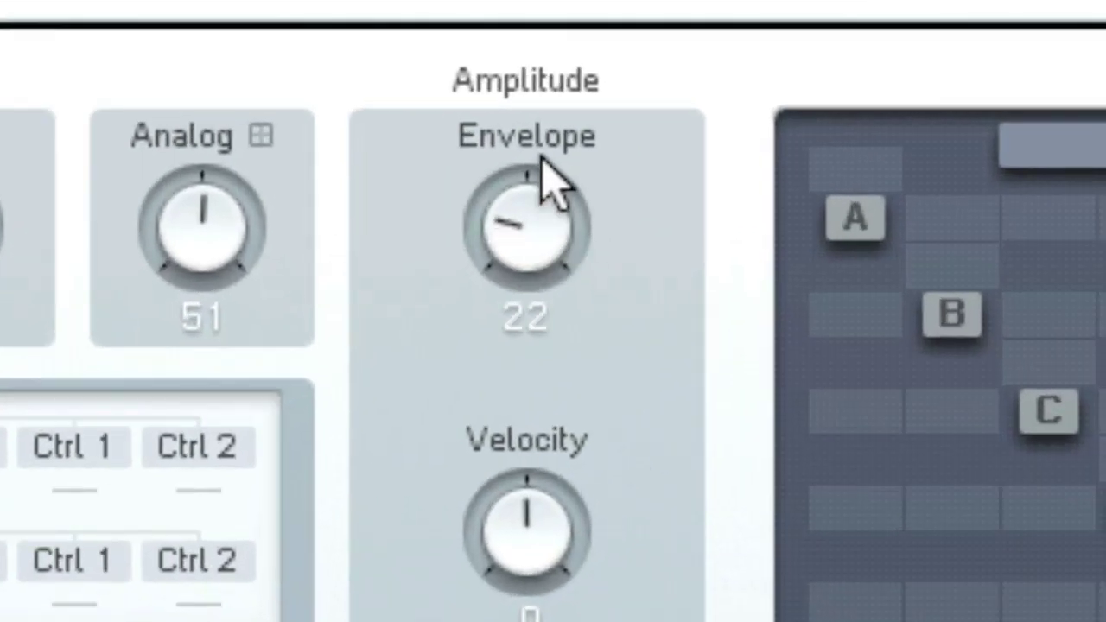
left_click_drag(546, 169, 559, 4)
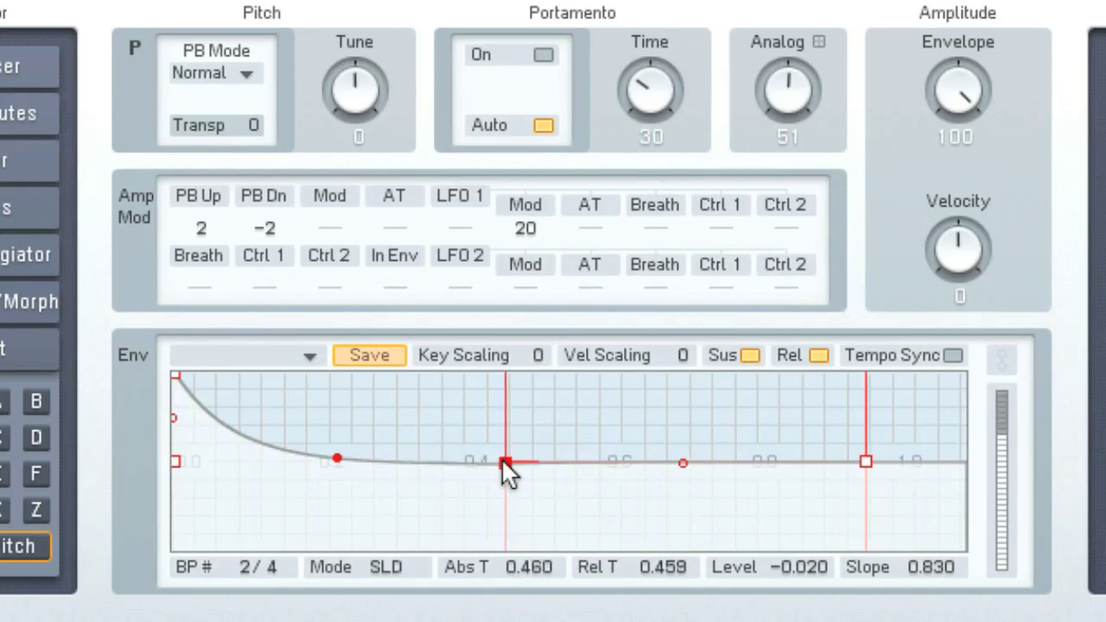
left_click_drag(505, 463, 501, 457)
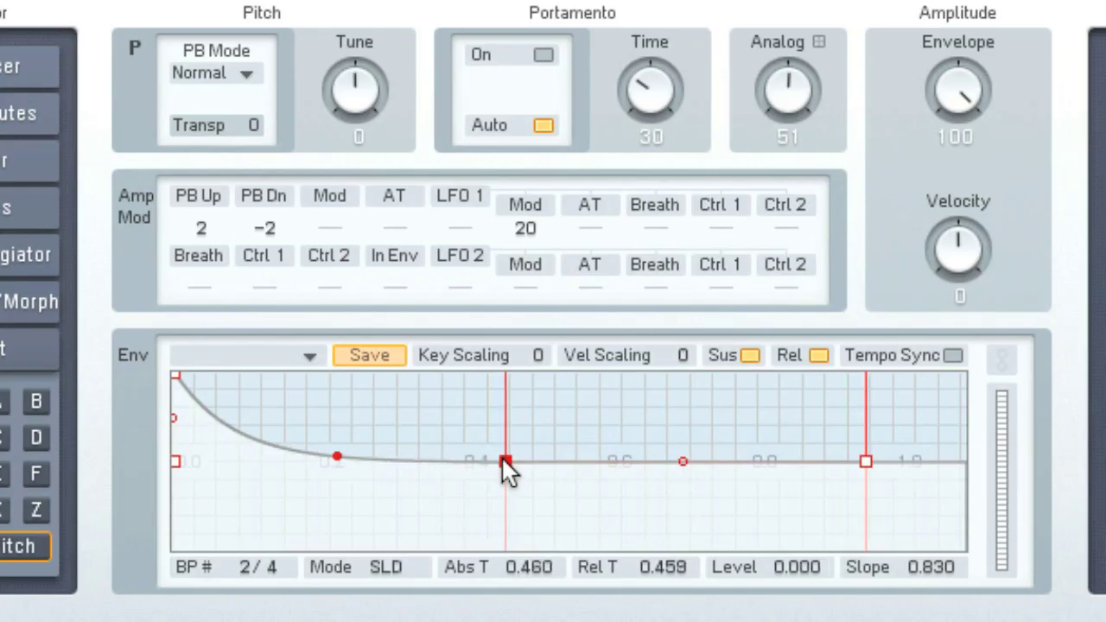
left_click_drag(337, 455, 334, 508)
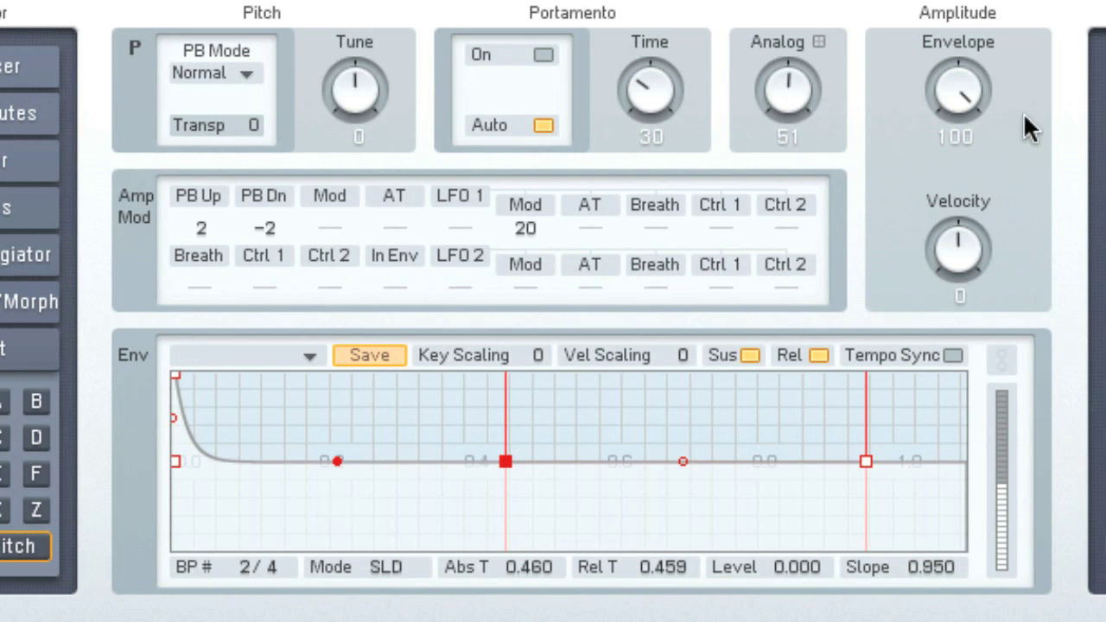
left_click_drag(967, 98, 968, 97)
left_click_drag(968, 97, 968, 52)
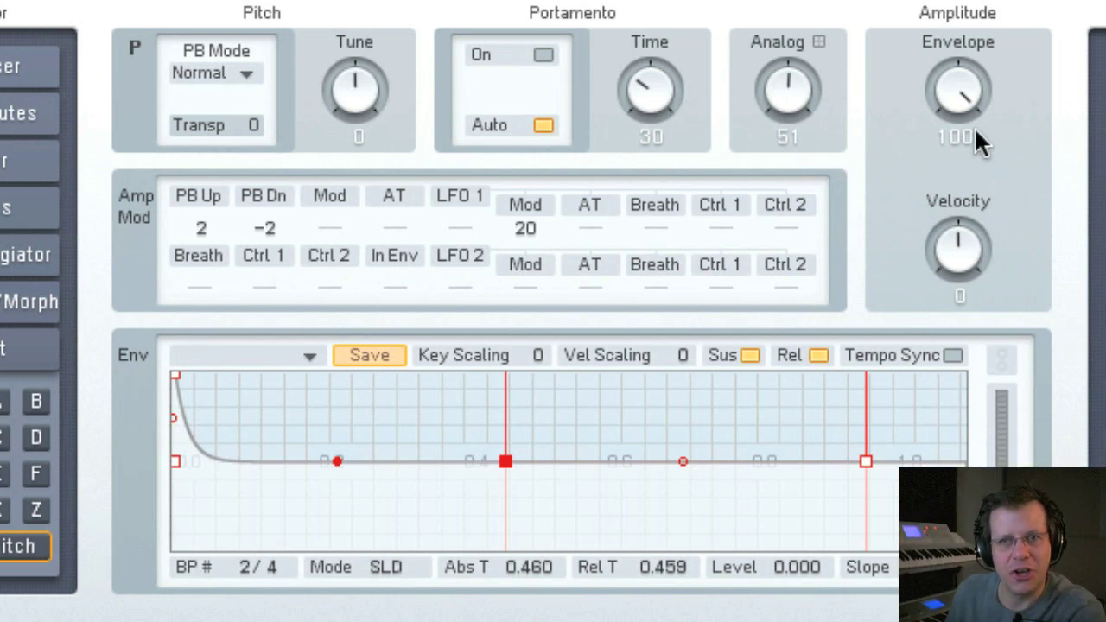
left_click_drag(974, 131, 969, 242)
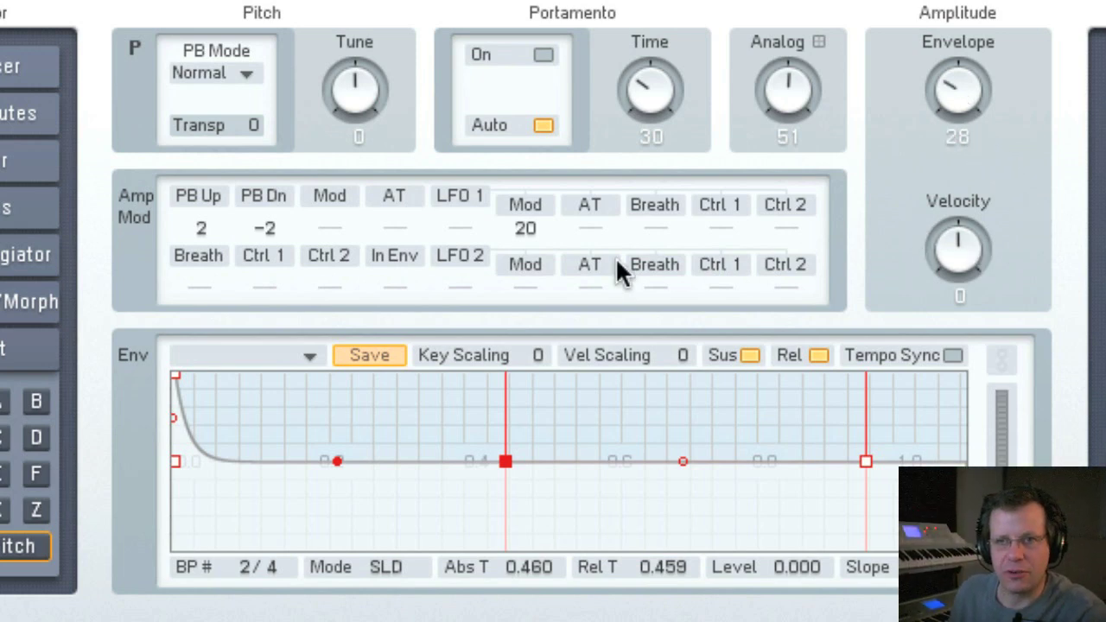
Apply the Sine Loop preset shape to the pitch envelope.
left_click(304, 357)
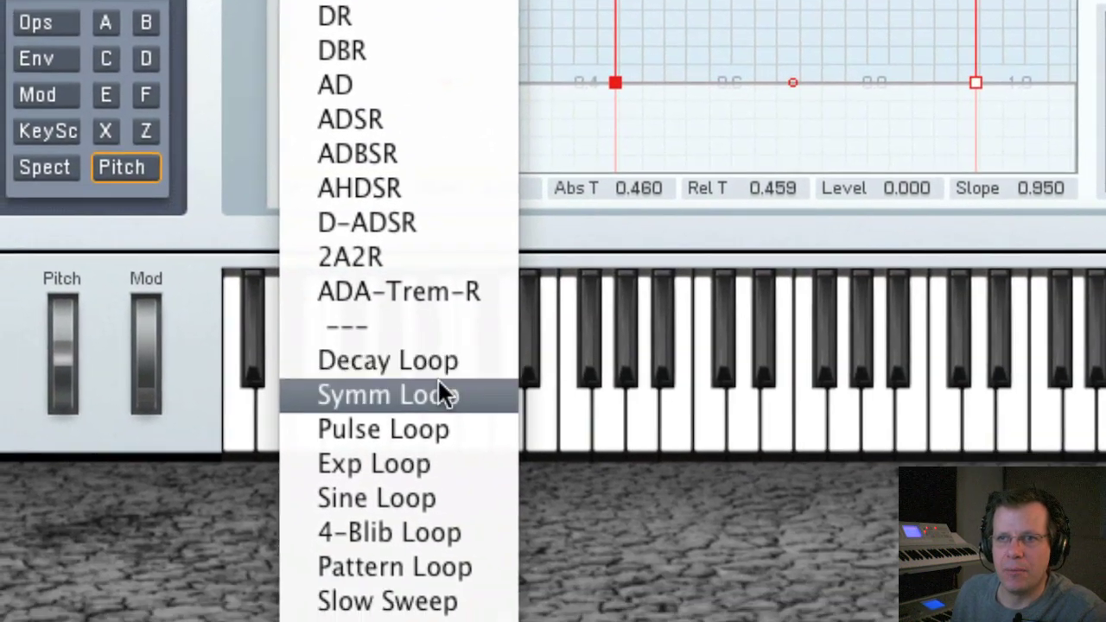
left_click(432, 361)
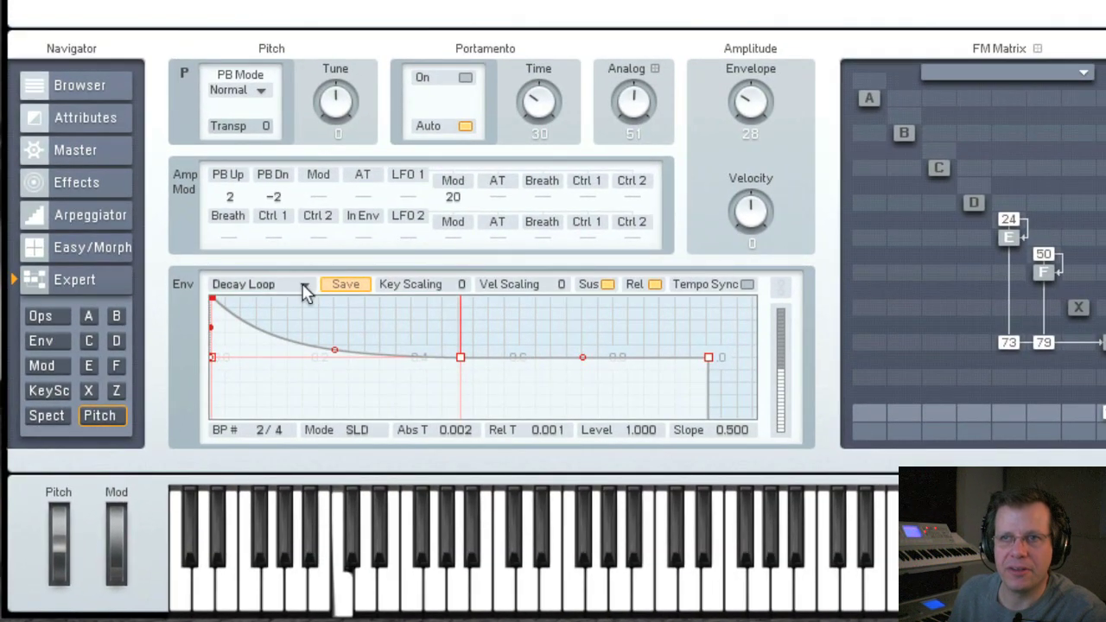
left_click(304, 287)
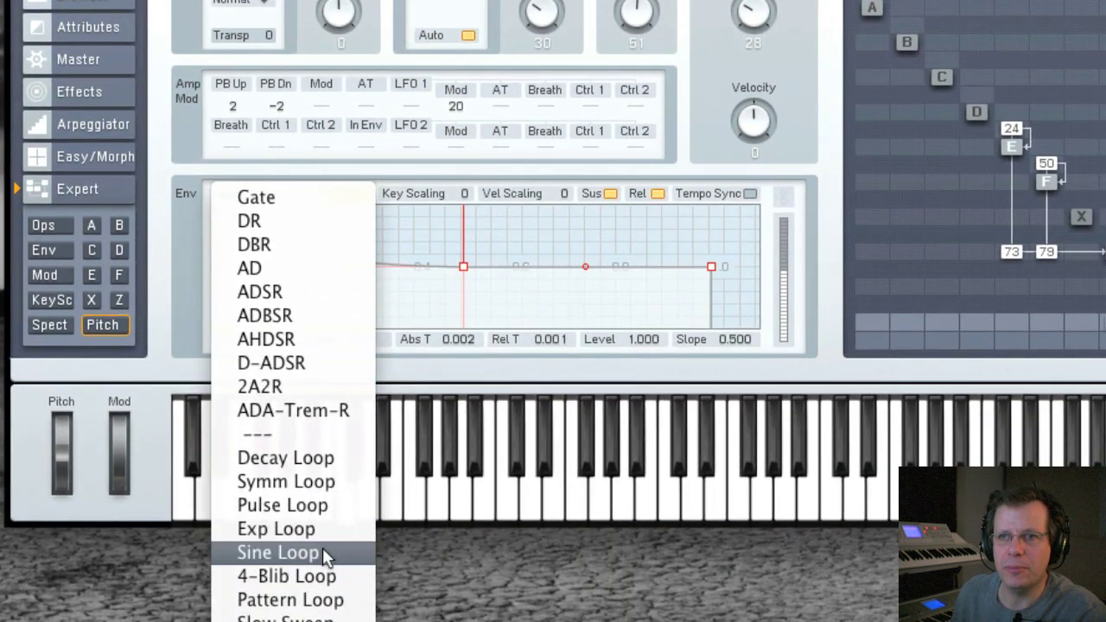
left_click(320, 552)
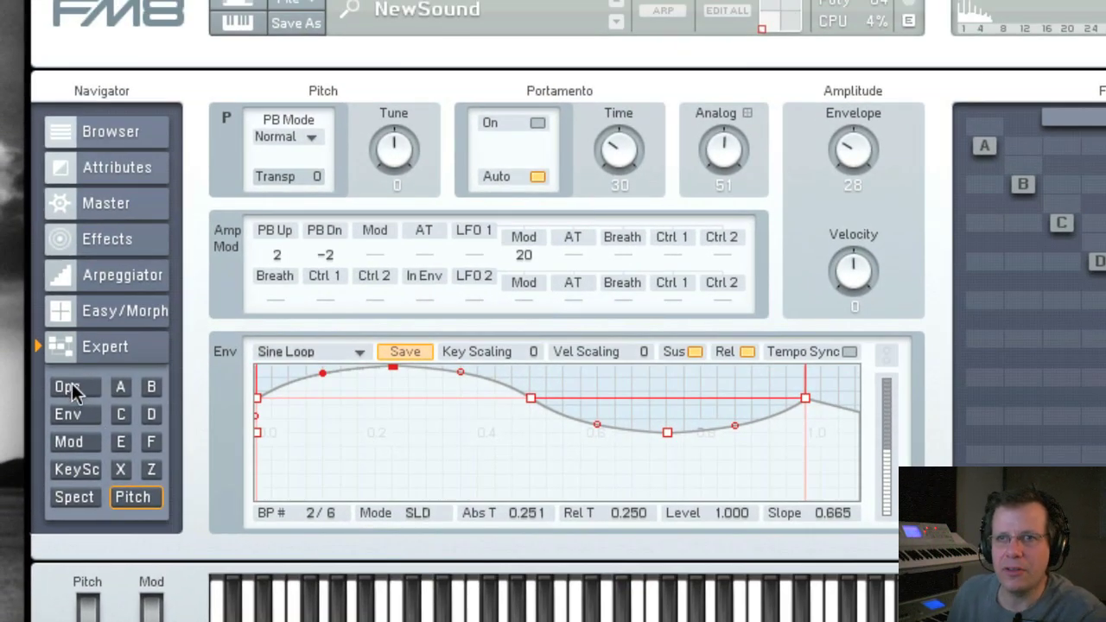
Switch off Pitch Env for operator E in the operators table.
left_click(71, 387)
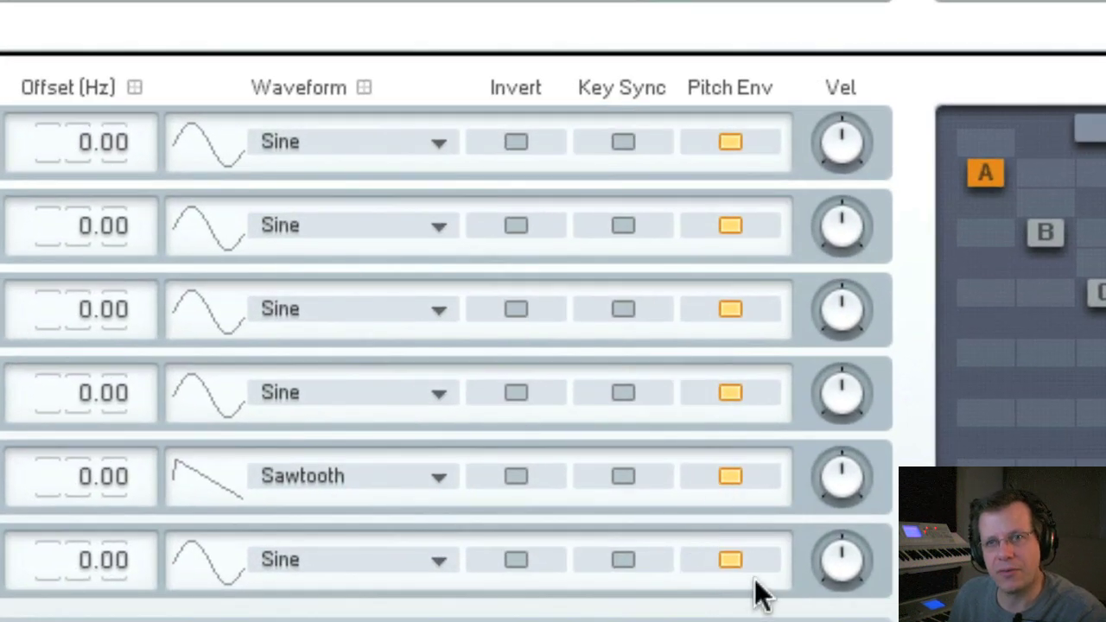
left_click(730, 478)
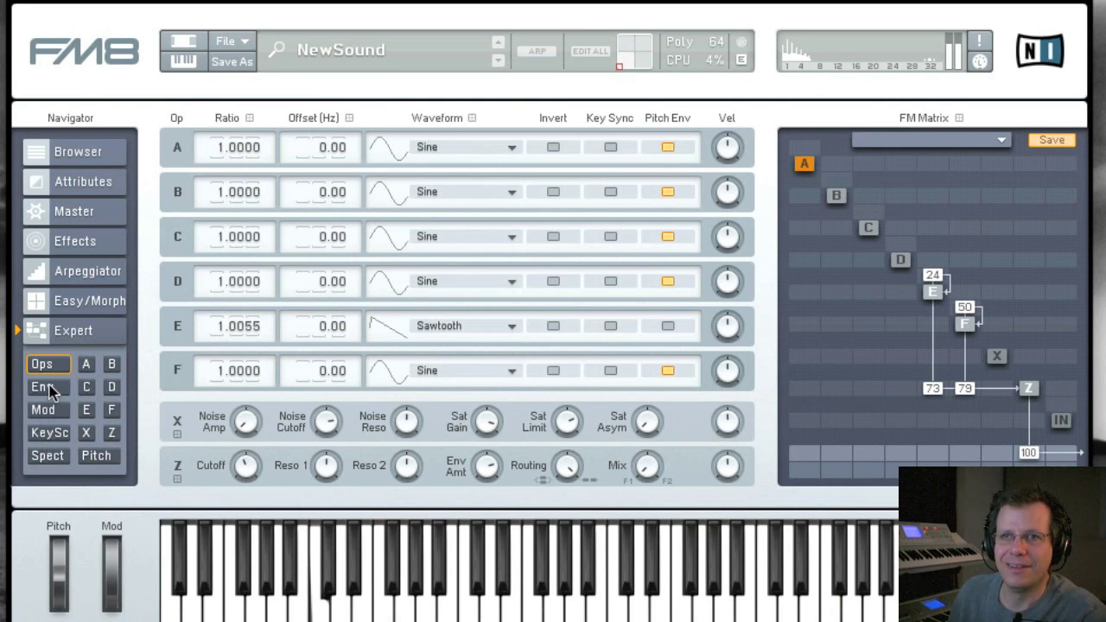
left_click(94, 455)
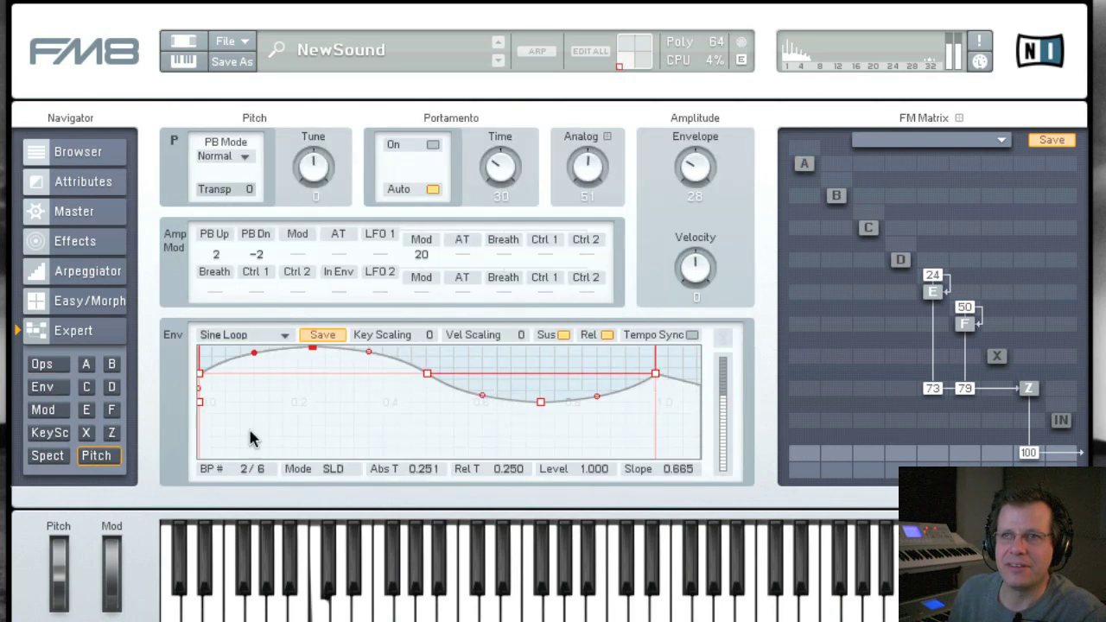
Turn the pitch envelope amount down to 11.
left_click_drag(704, 171, 700, 240)
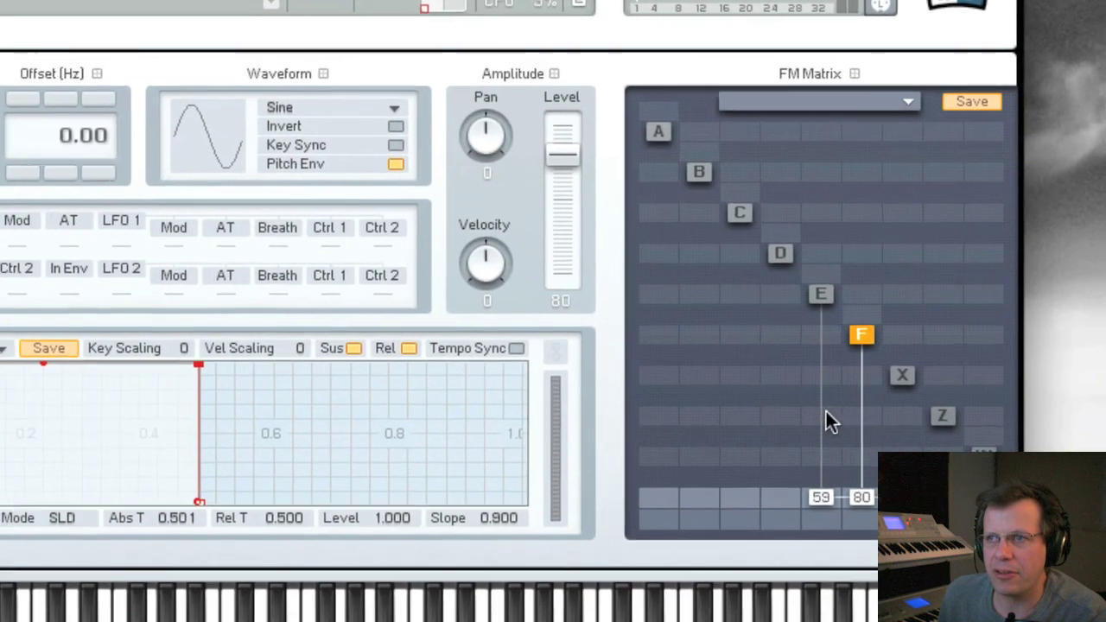
Zero operator E's output level and set its modulation of operator F to 48.
left_click_drag(826, 411, 832, 382)
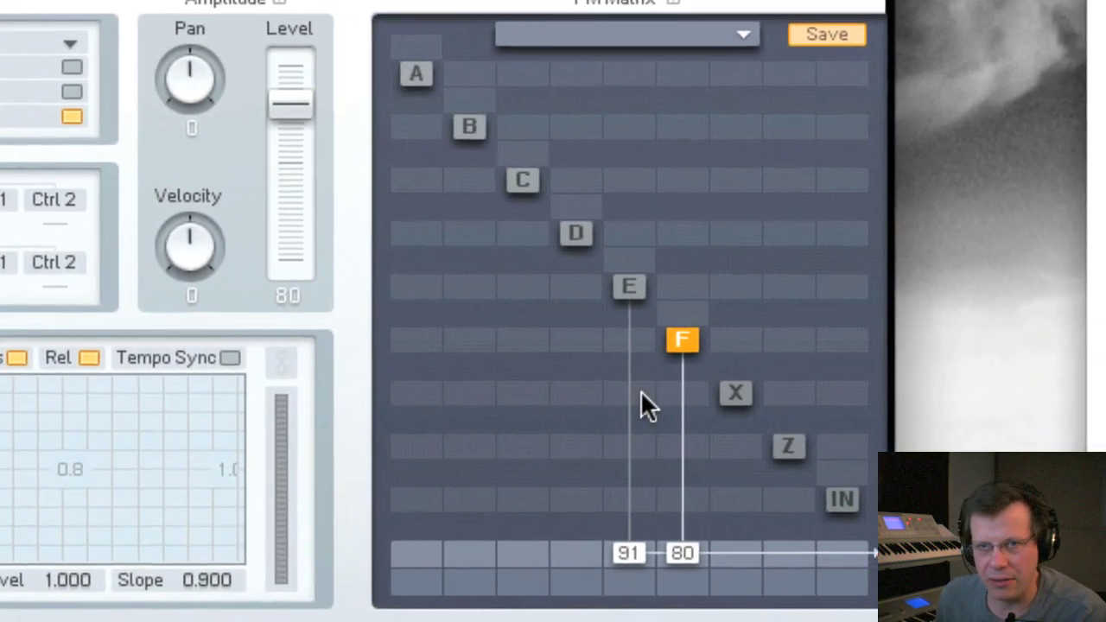
left_click_drag(640, 390, 637, 361)
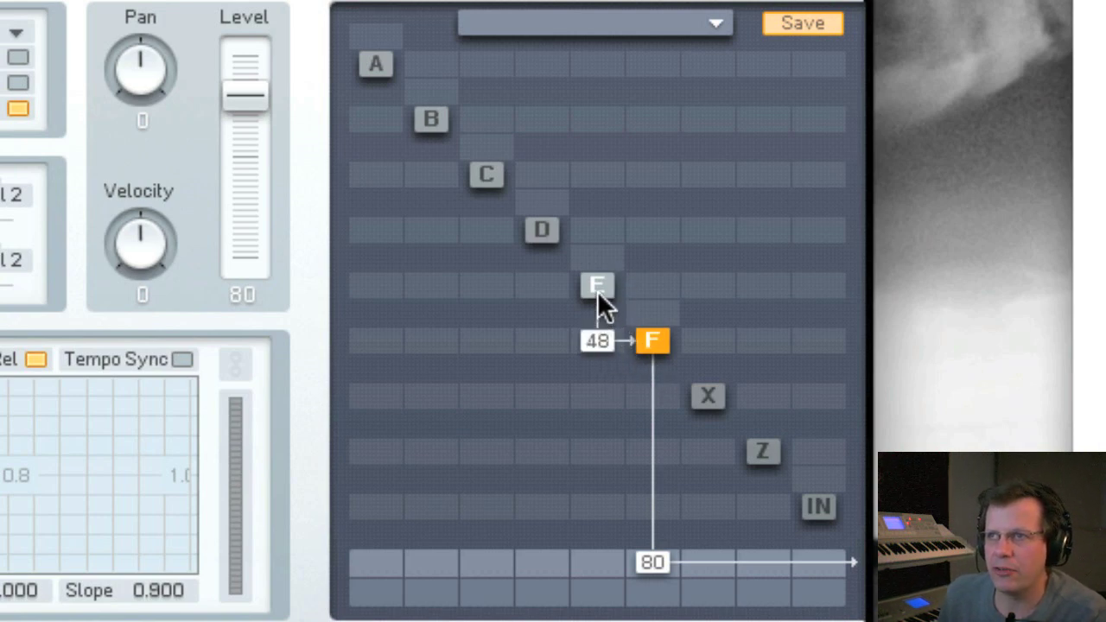
left_click_drag(597, 287, 652, 345)
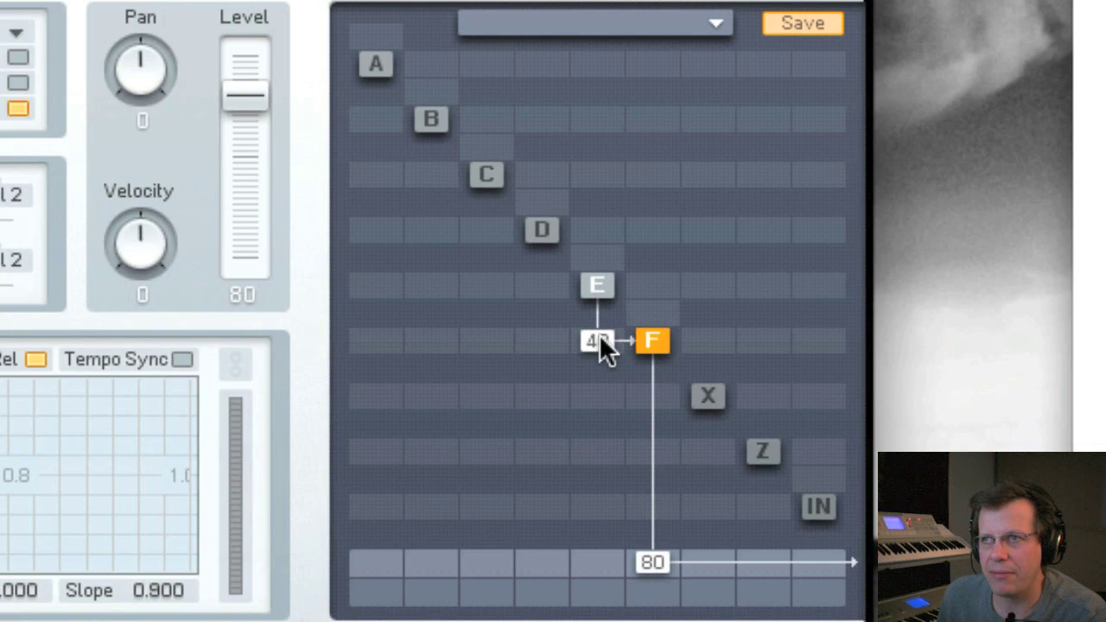
Show the spectrum display, set F's output to 100 and E→F modulation to 72.
left_click_drag(599, 333, 494, 573)
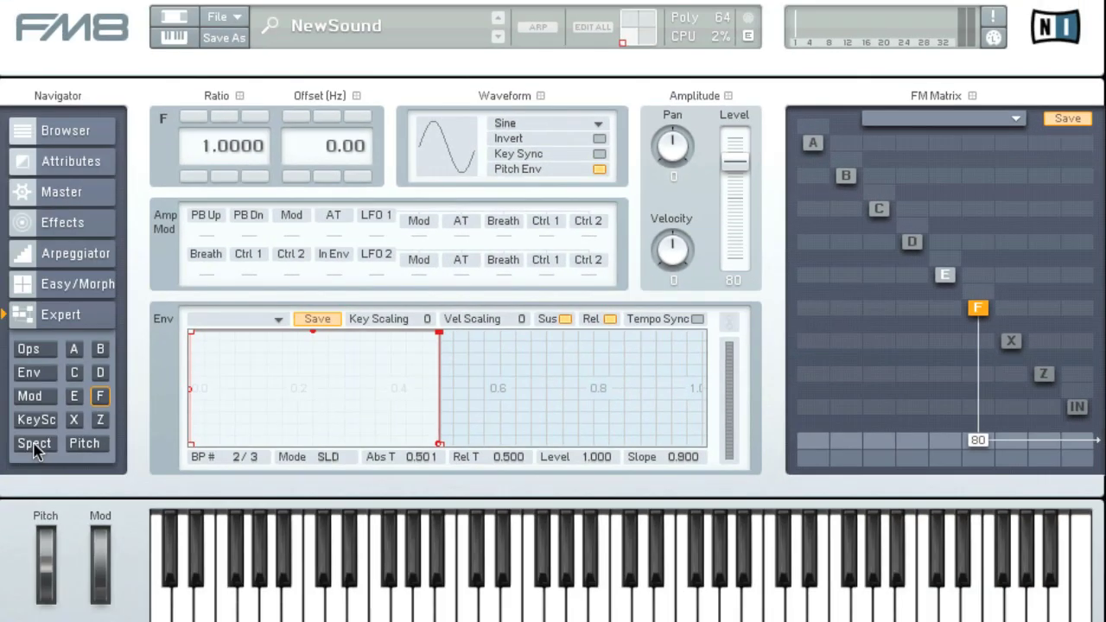
left_click(35, 445)
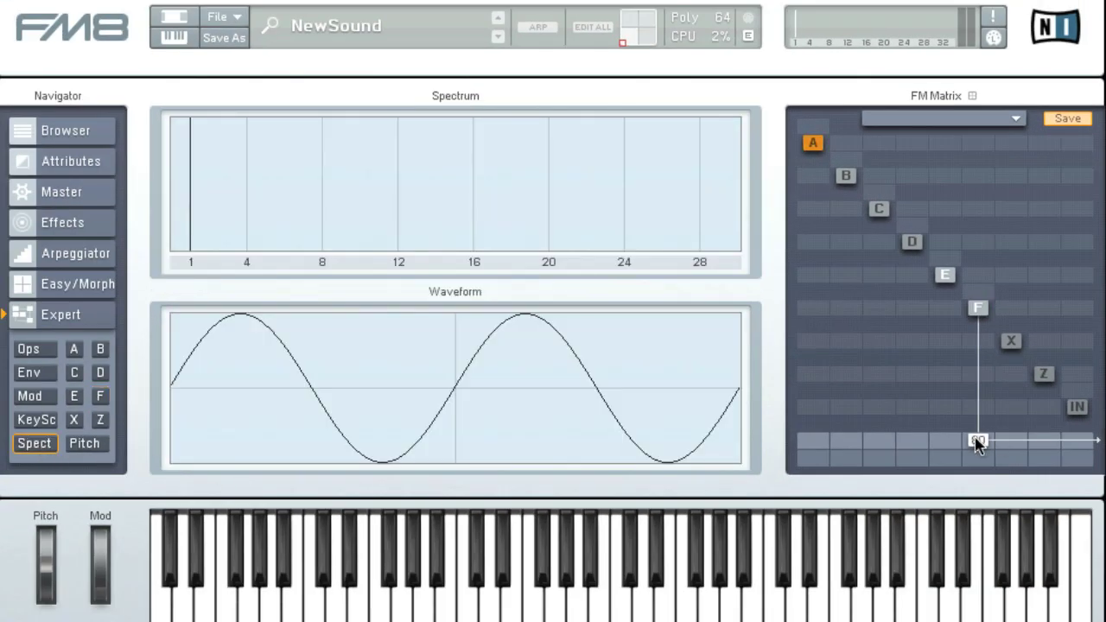
left_click_drag(977, 441, 994, 297)
left_click_drag(951, 316, 951, 241)
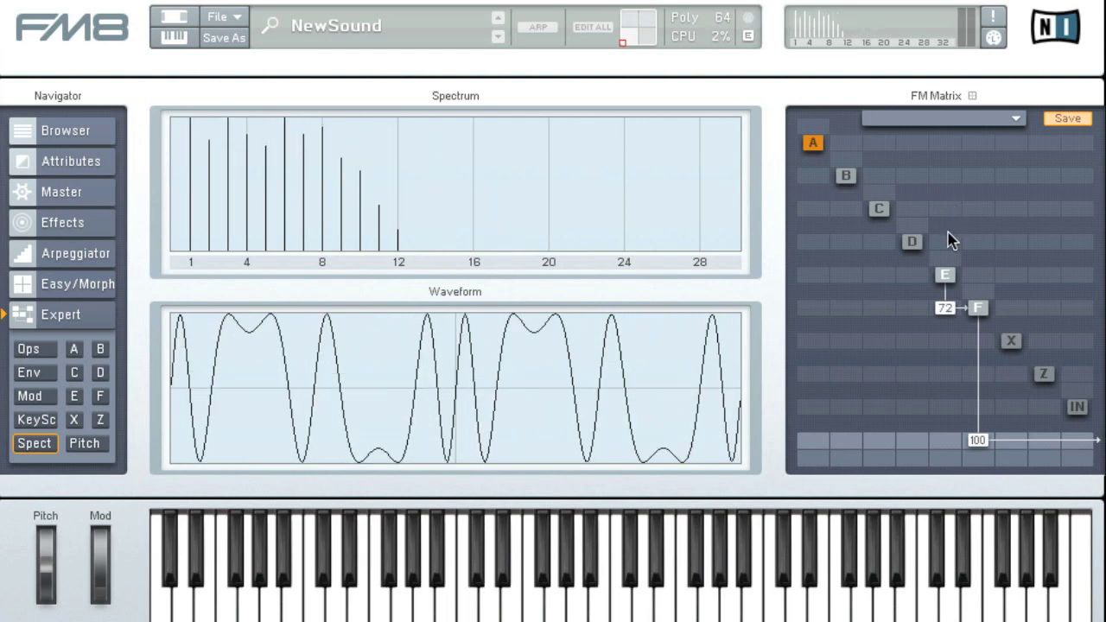
left_click(32, 352)
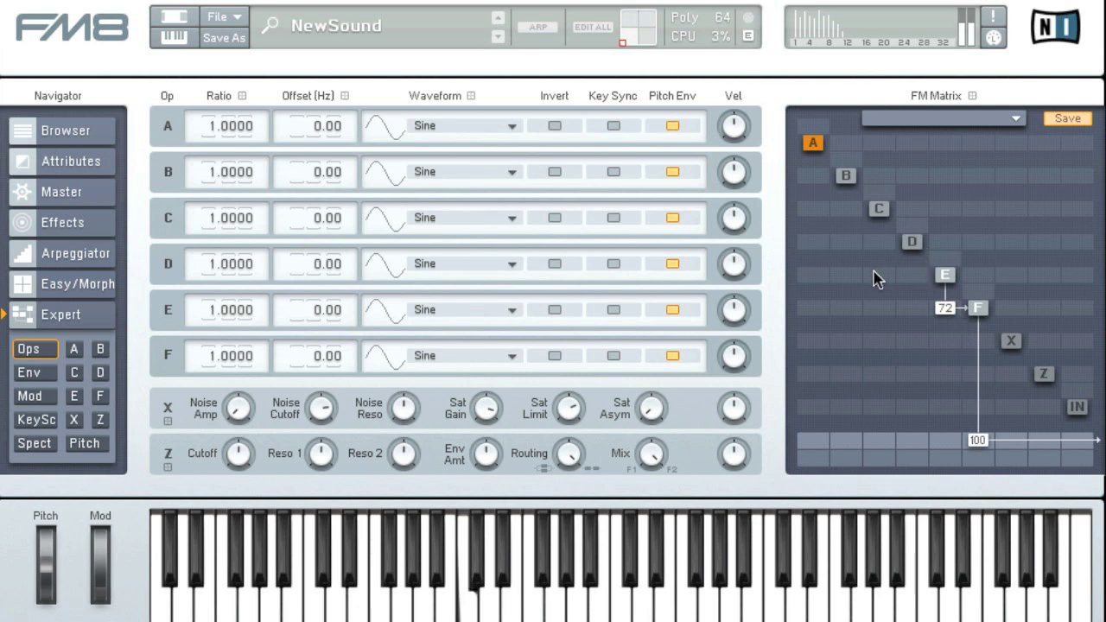
Set operator E's frequency ratio to exactly 6.0000 and open E's edit page.
left_click_drag(209, 313, 200, 253)
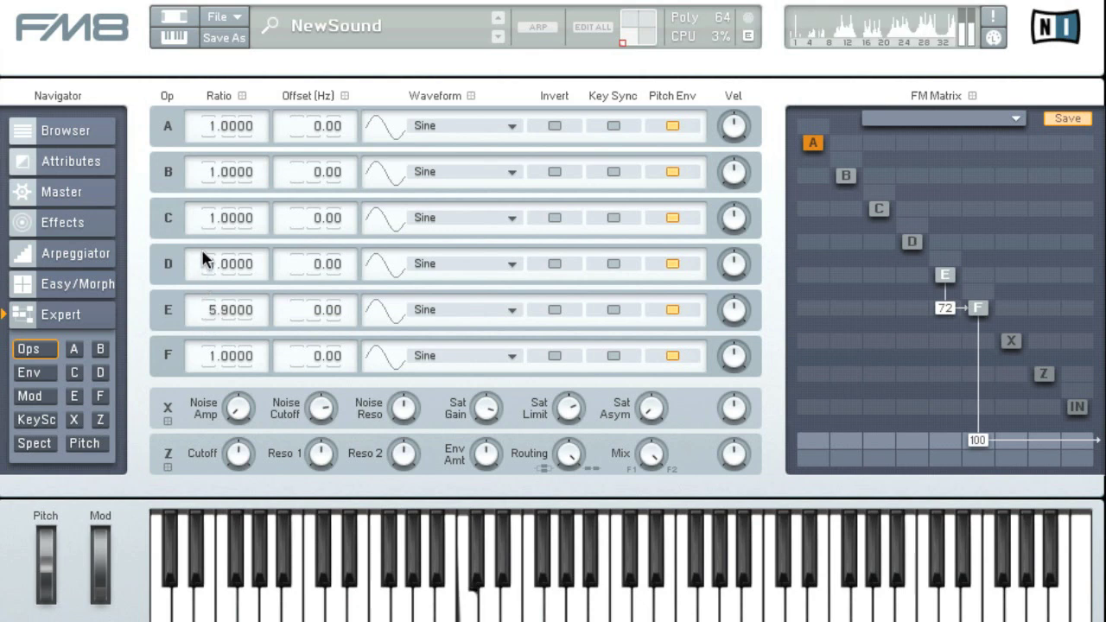
left_click_drag(204, 259, 262, 254)
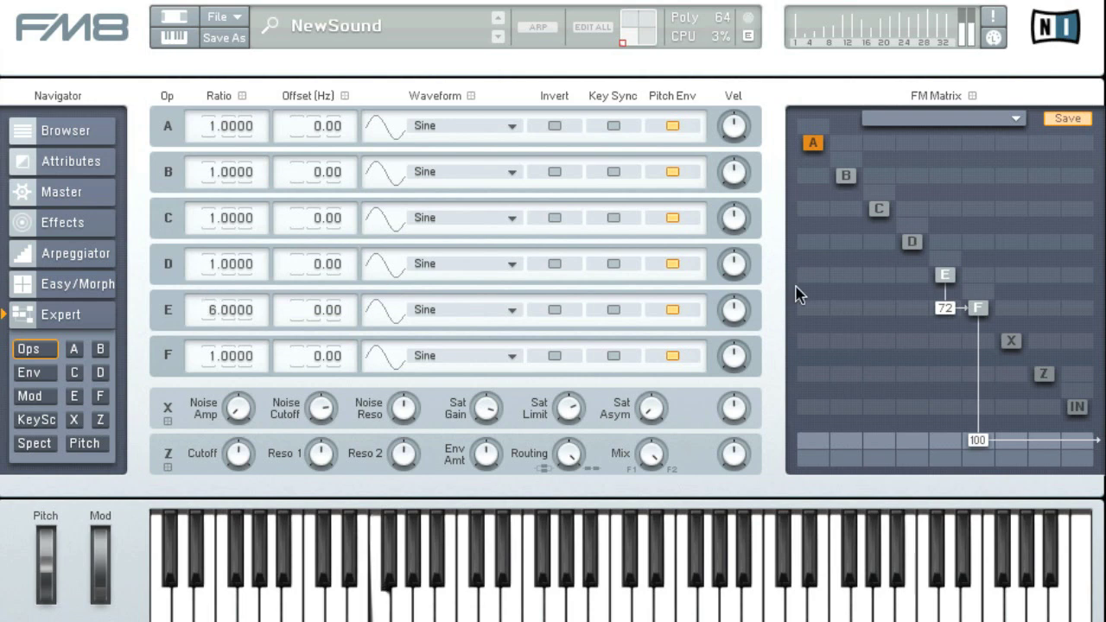
left_click(942, 274)
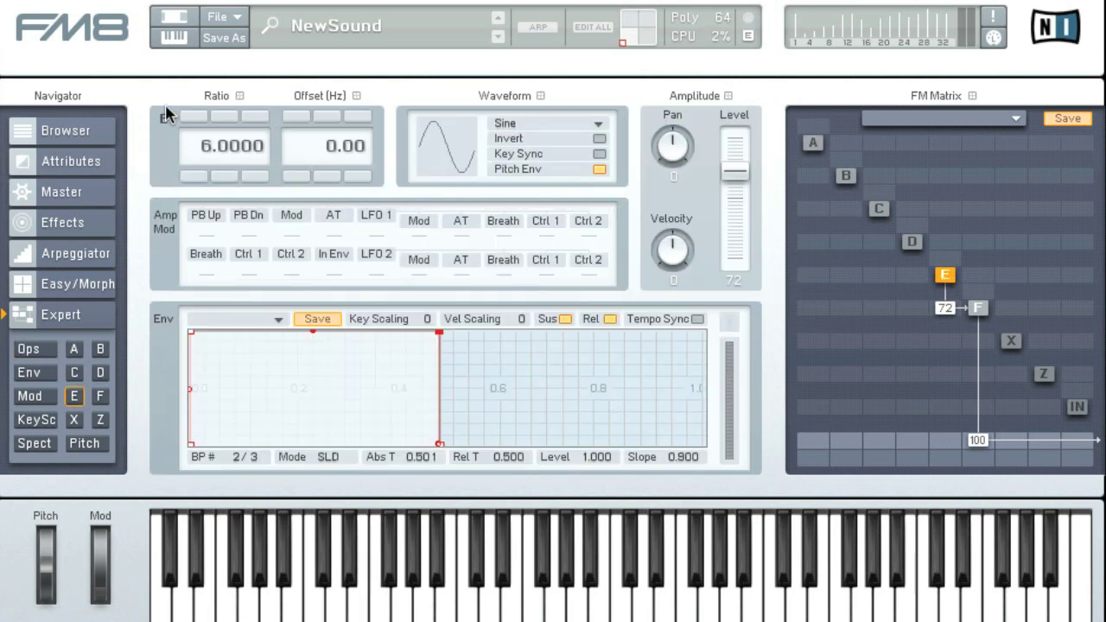
Step E's ratio up to 8.0000 and make its envelope decay quickly to silence.
left_click(193, 116)
left_click(194, 115)
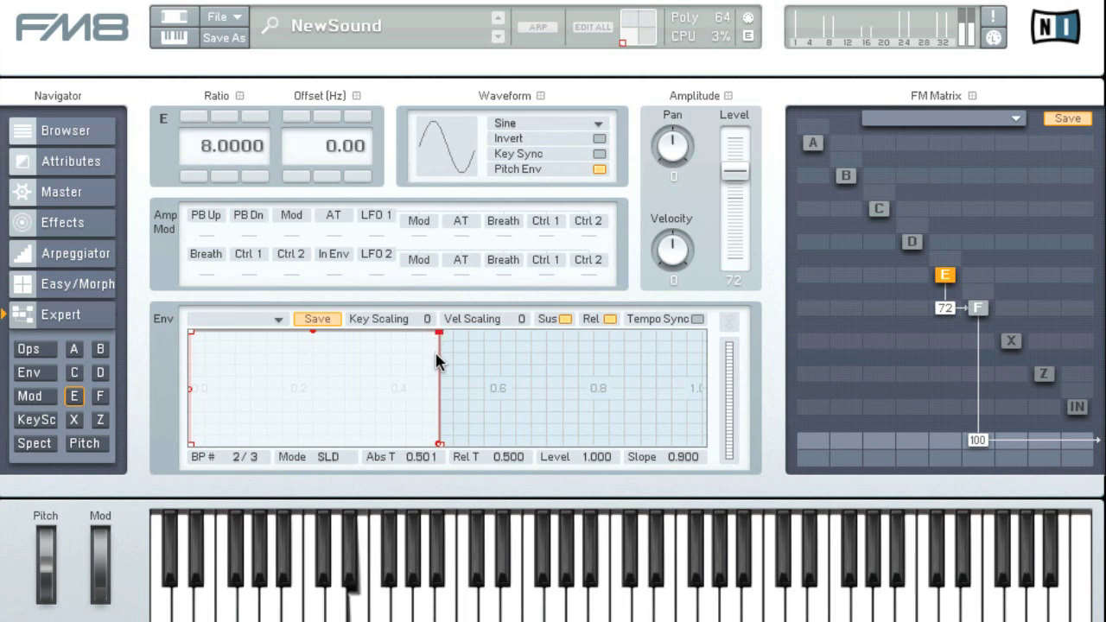
left_click_drag(438, 337, 405, 449)
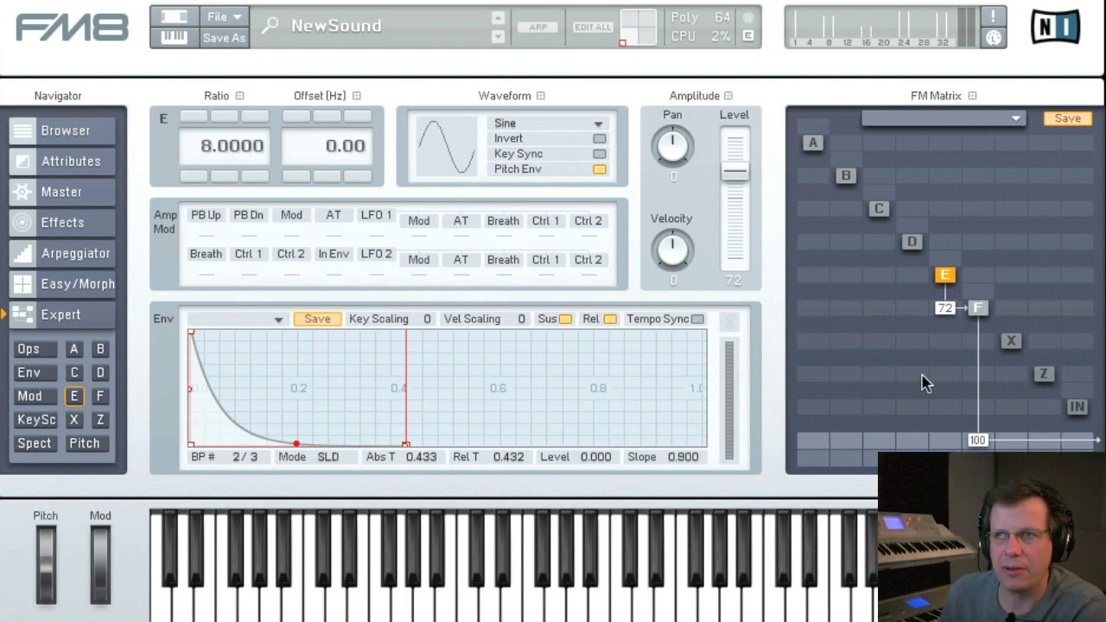
left_click(979, 308)
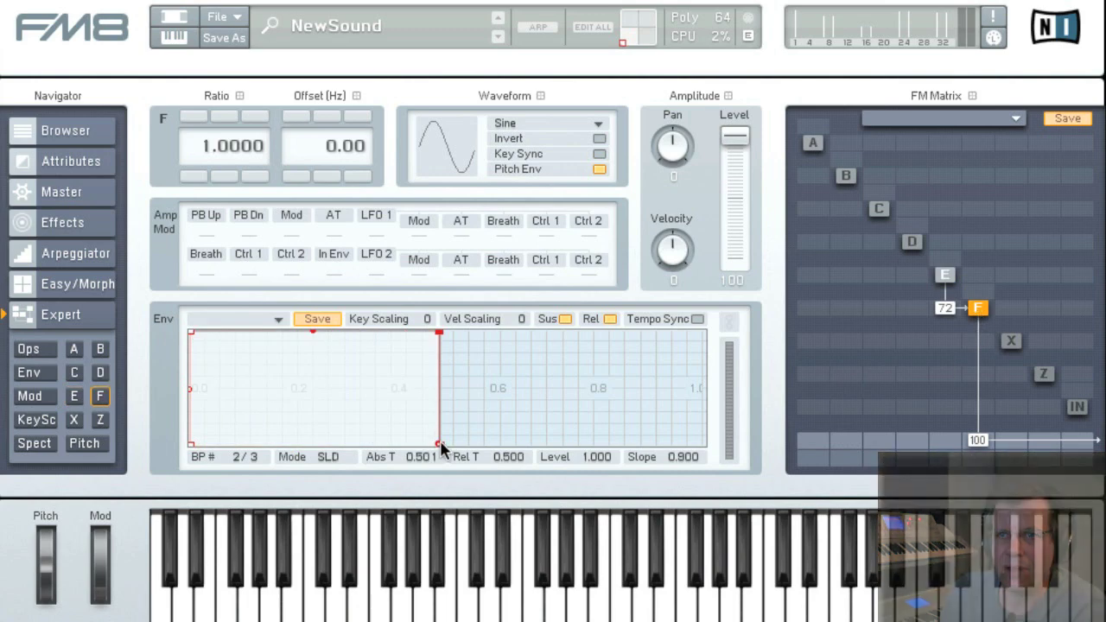
Give F a longer fade to zero and lengthen E's decay to reach 0 at about 1.56 s.
left_click_drag(442, 443, 873, 509)
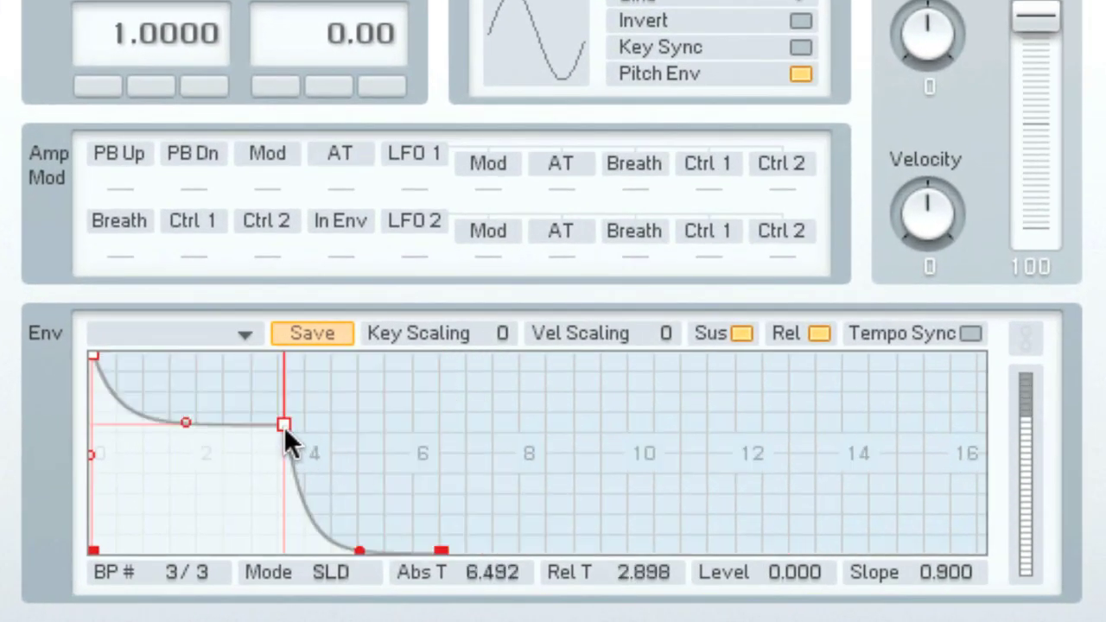
left_click_drag(291, 405, 407, 610)
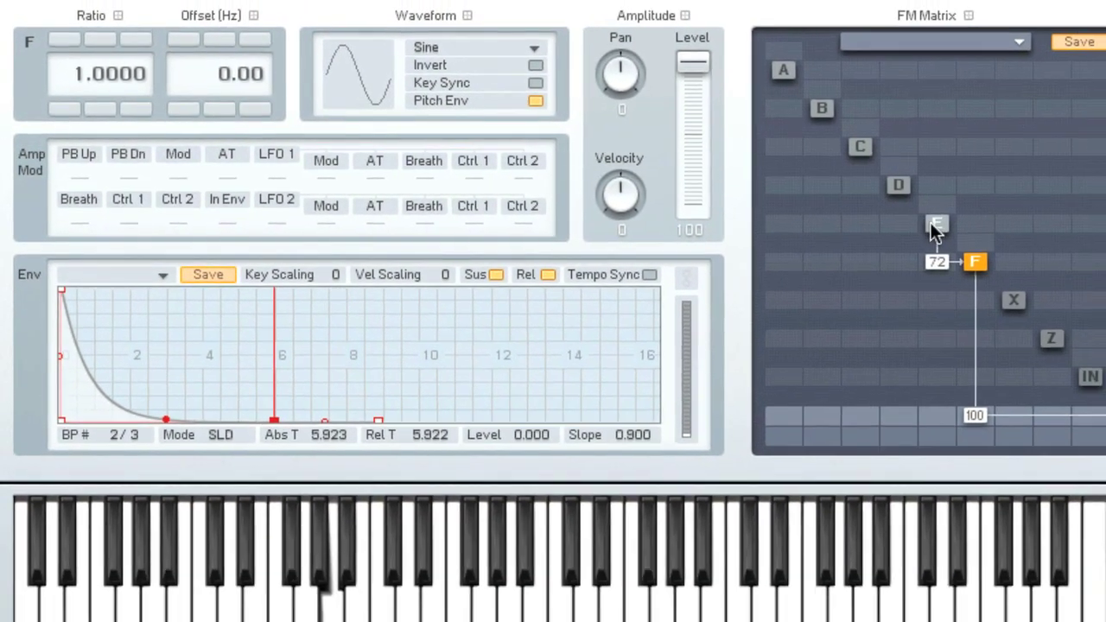
left_click(936, 227)
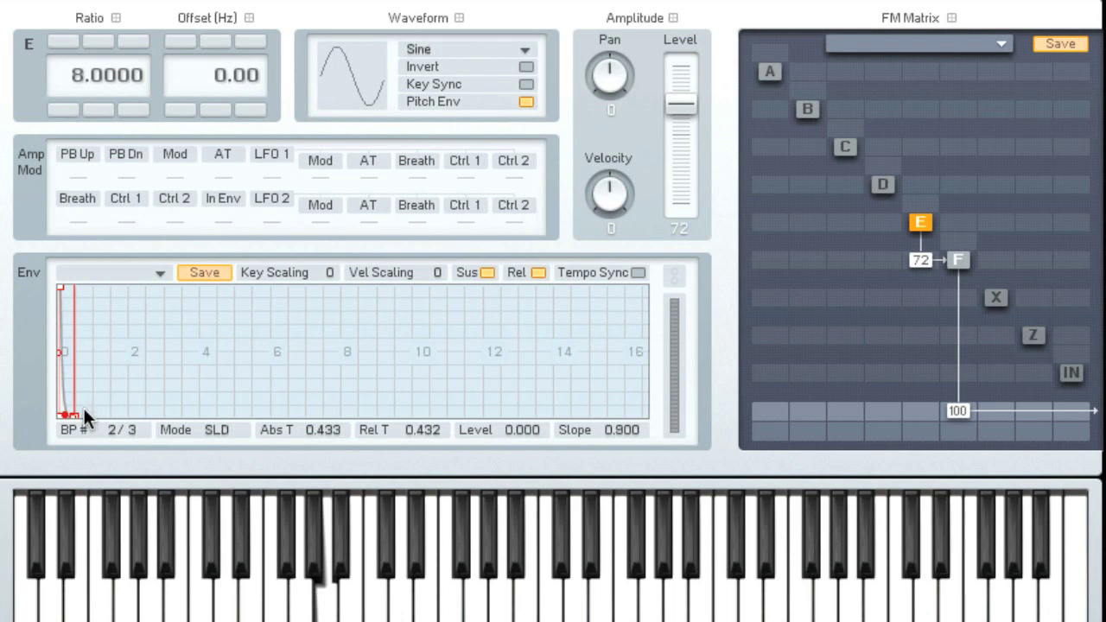
left_click_drag(77, 415, 238, 467)
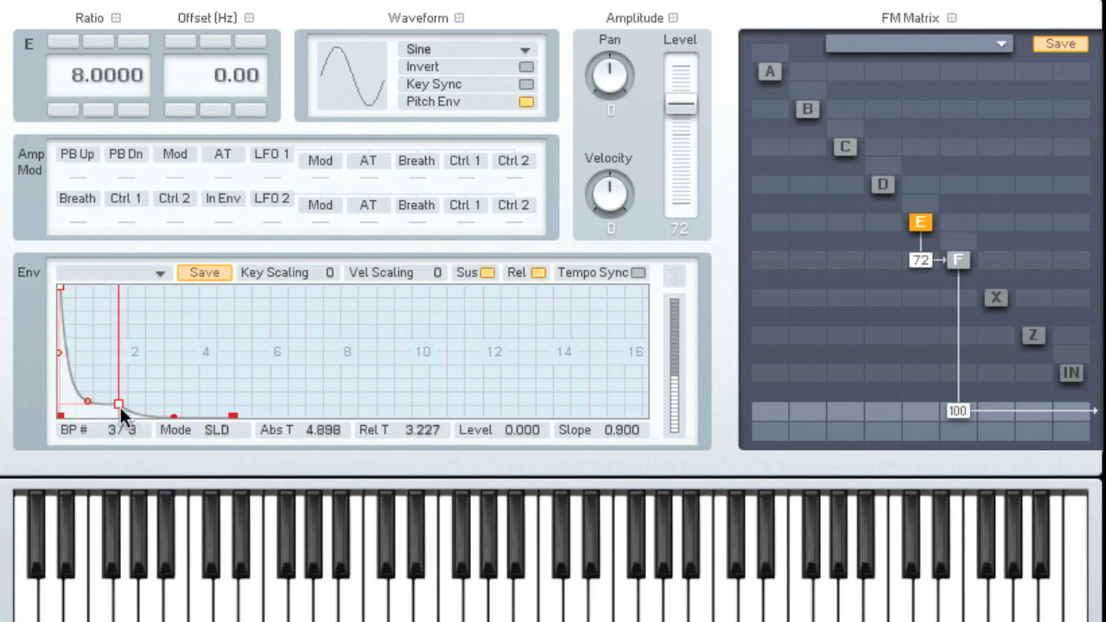
left_click_drag(119, 415, 112, 439)
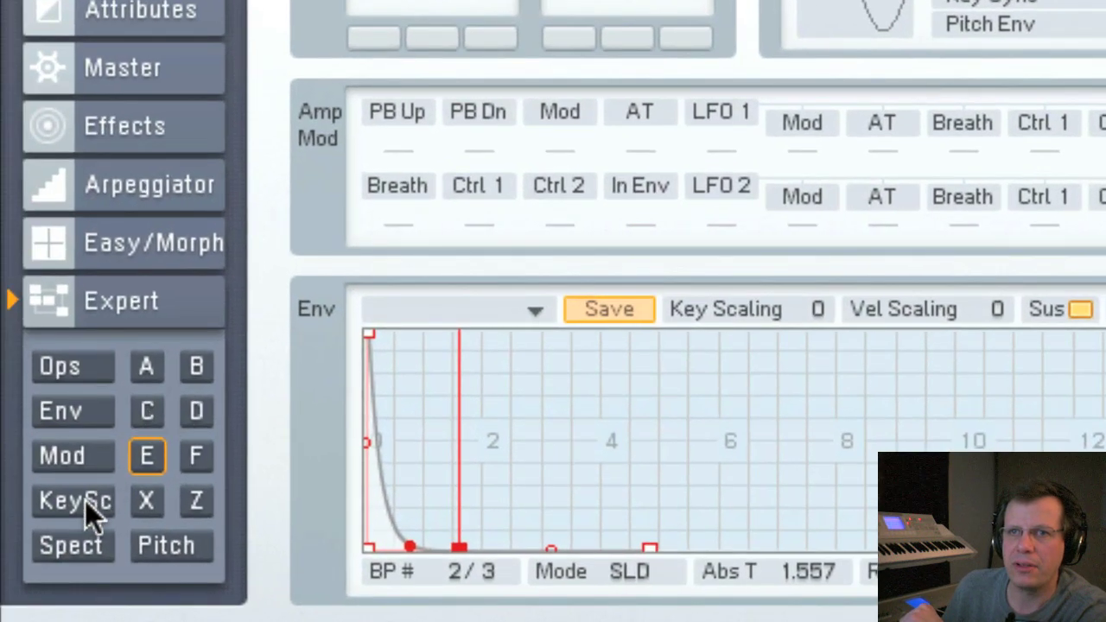
left_click(85, 502)
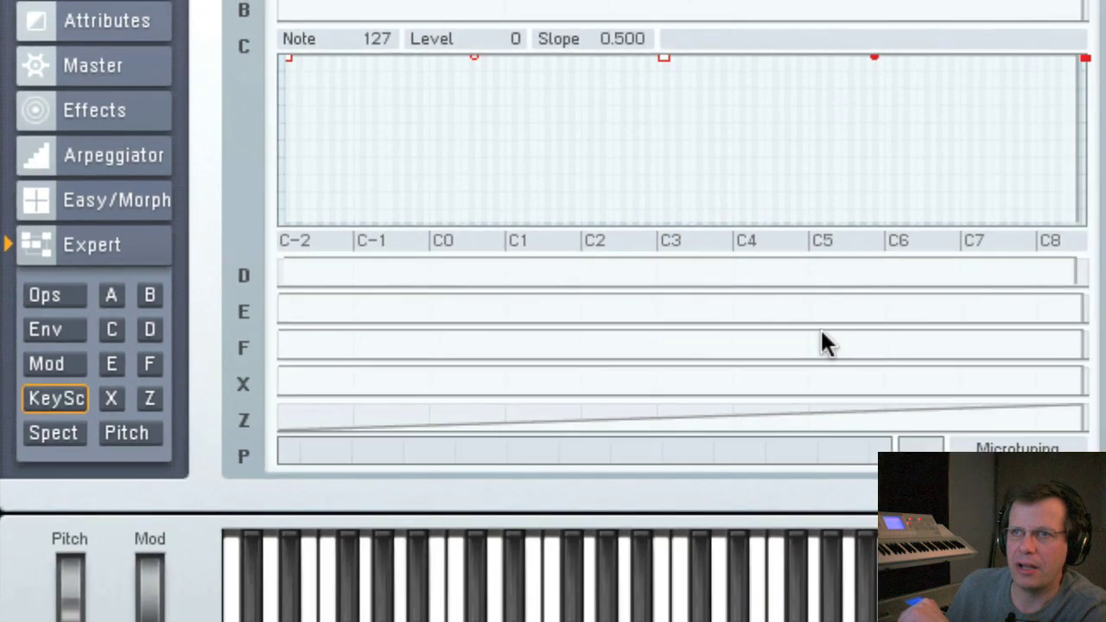
Slope operator E's key scaling curve down to about -25 at C8.
left_click(1067, 435)
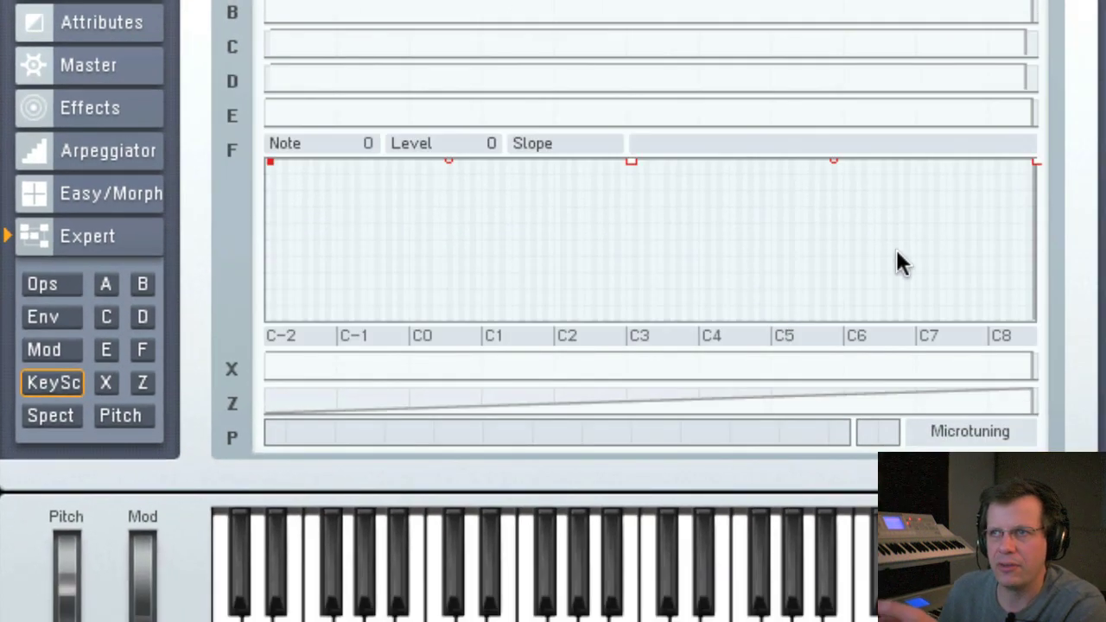
left_click(912, 113)
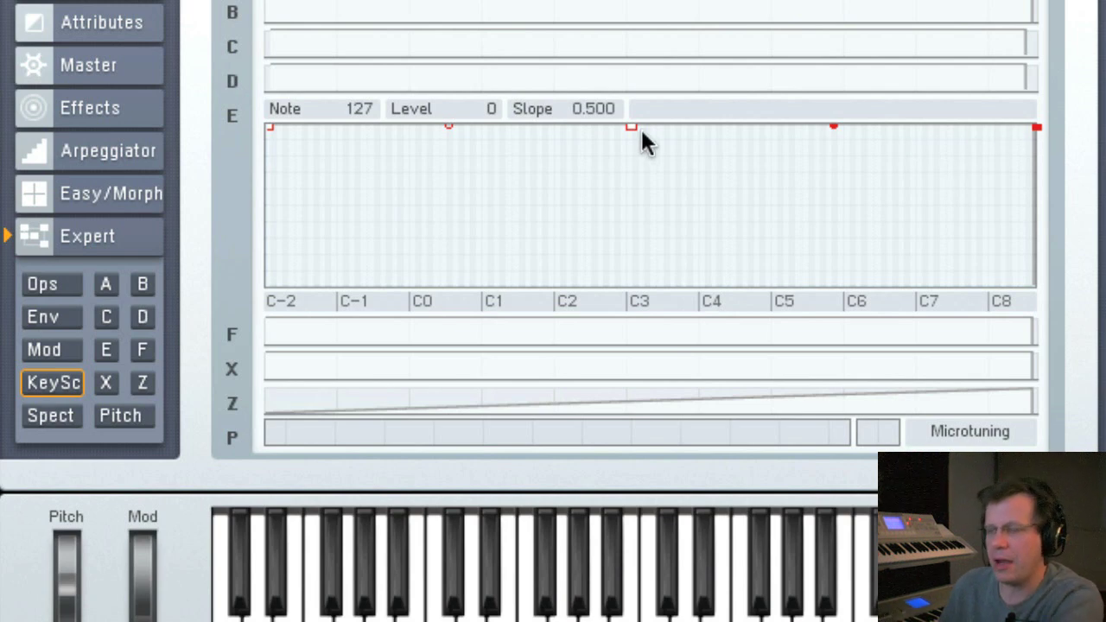
left_click_drag(1039, 126, 1036, 163)
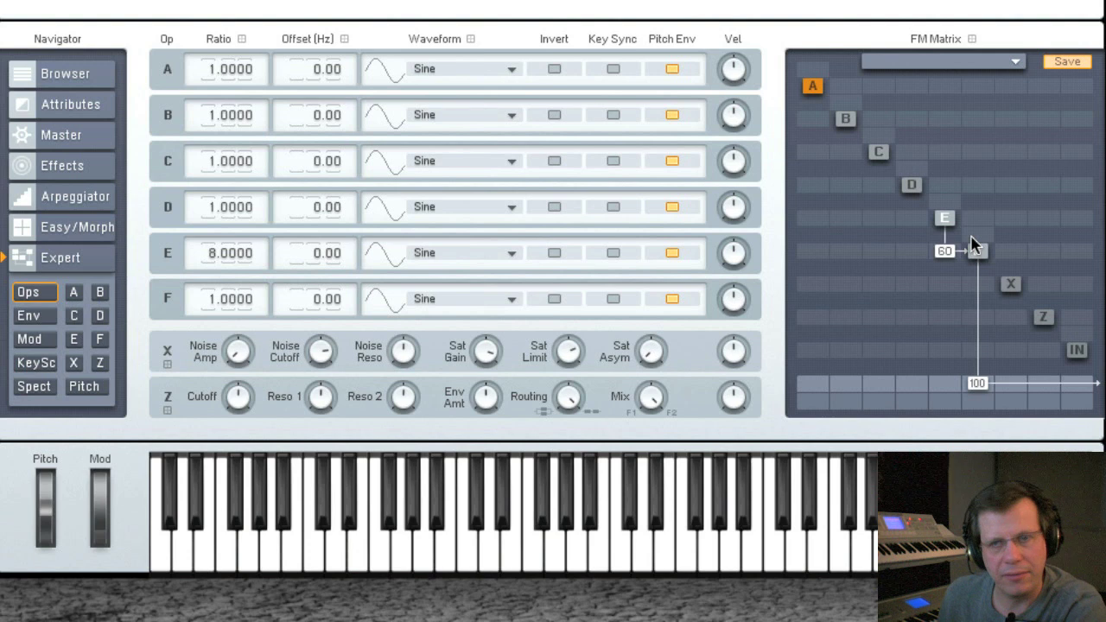
Route operator C into D at 60 and send D to the output at 100.
left_click(912, 186)
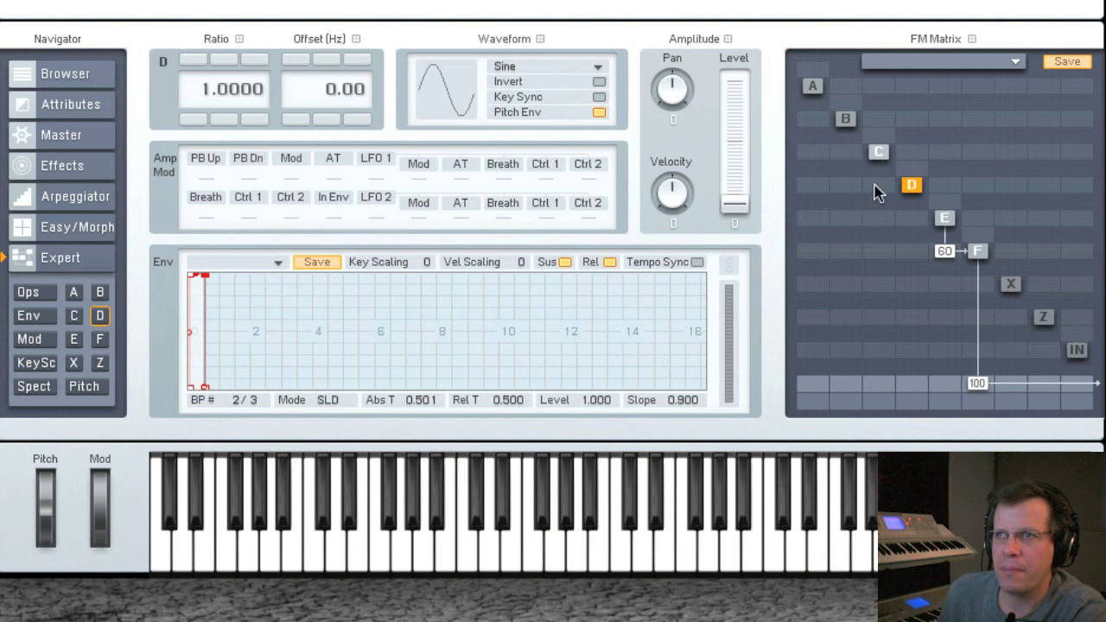
left_click_drag(877, 192, 881, 173)
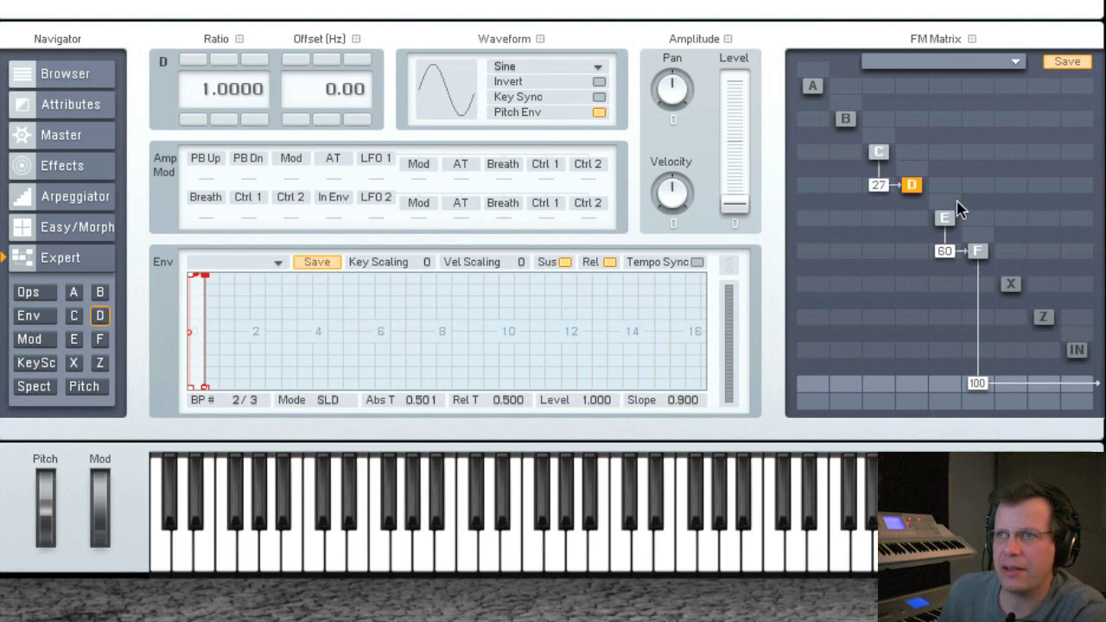
left_click_drag(911, 382, 912, 367)
left_click_drag(878, 185, 879, 164)
Set operator C's frequency ratio to 8.0085.
left_click(879, 153)
left_click(184, 62)
left_click(184, 62)
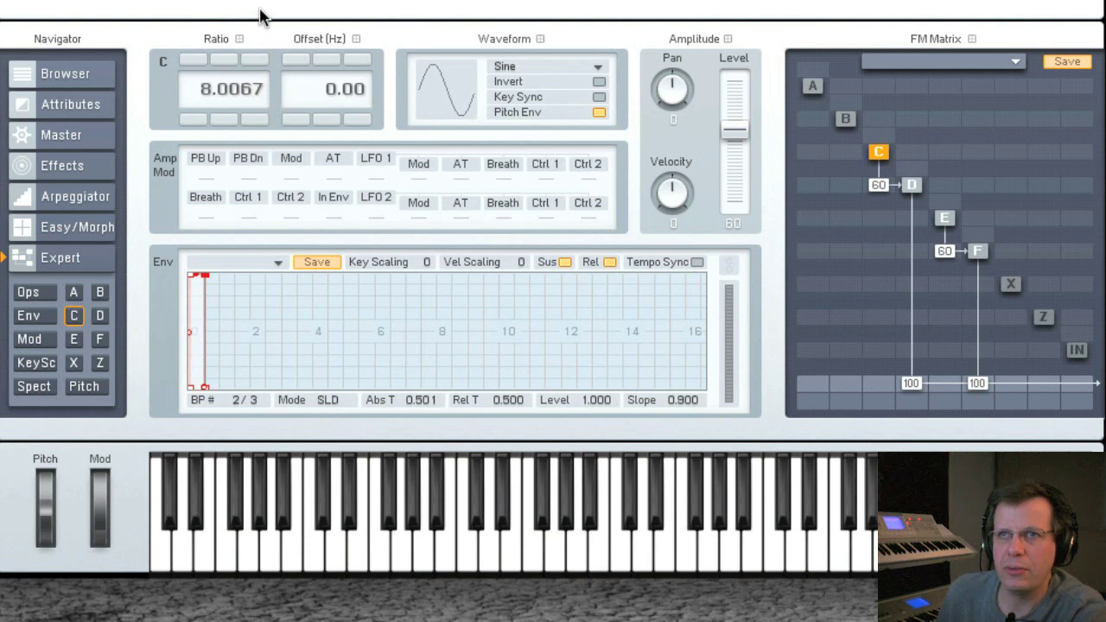
left_click_drag(263, 9, 267, 3)
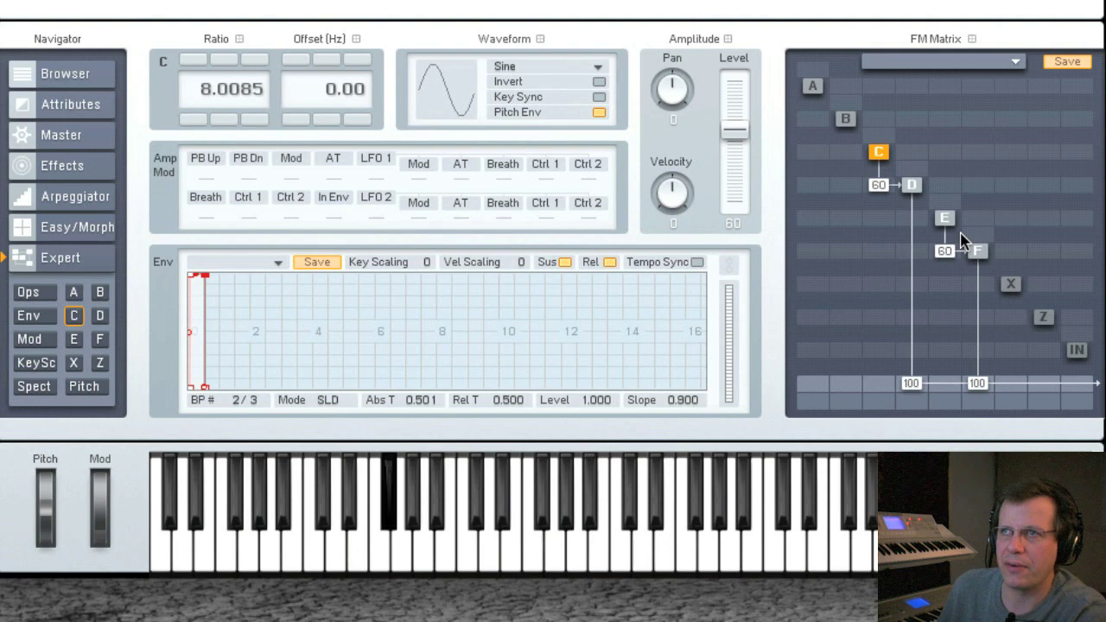
On the Env page, link D's envelope to F's long decay and C's to E's fast decay.
left_click(31, 316)
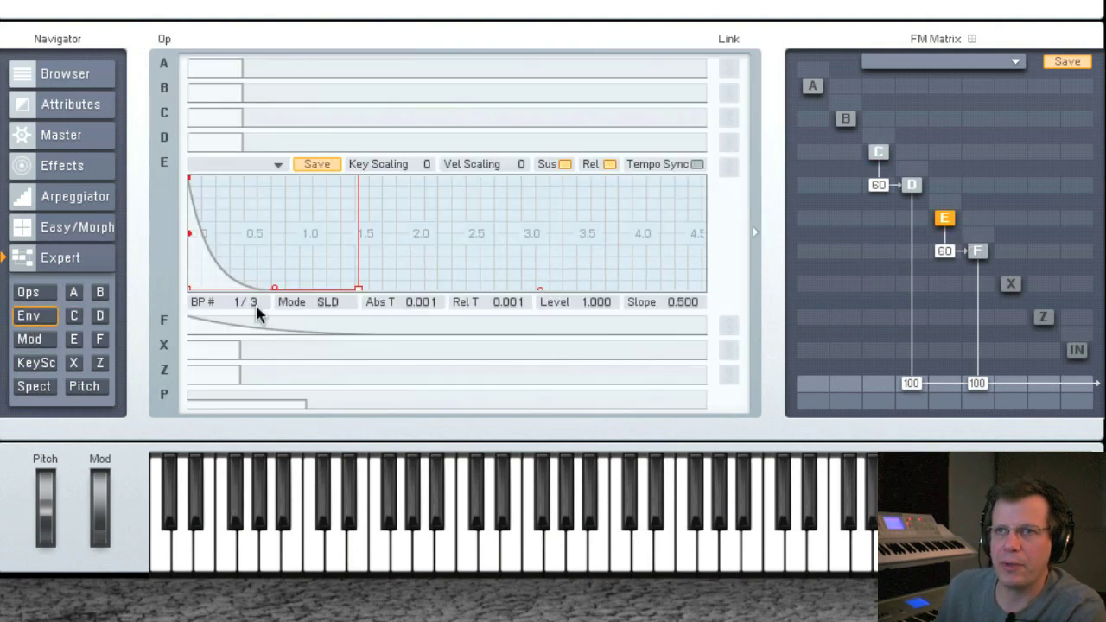
left_click(974, 250)
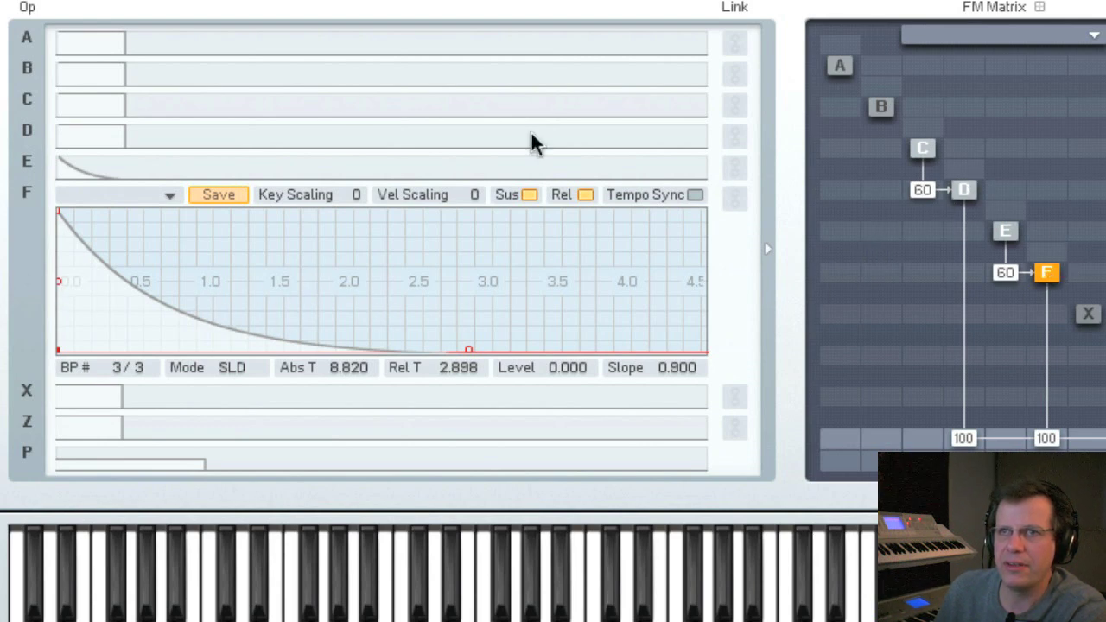
left_click(734, 137)
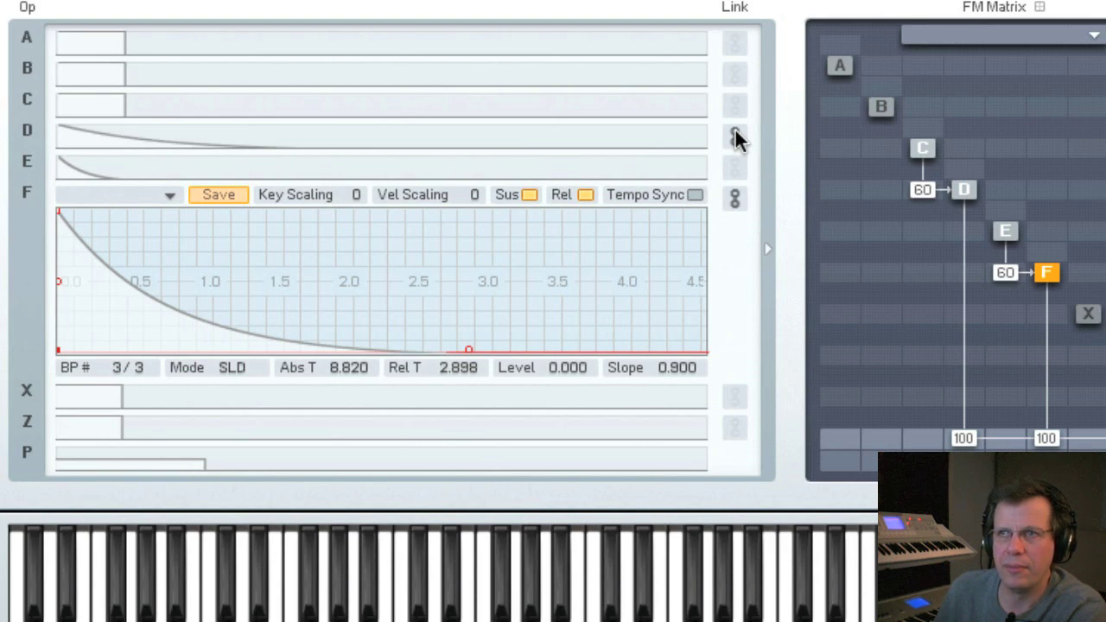
left_click(610, 168)
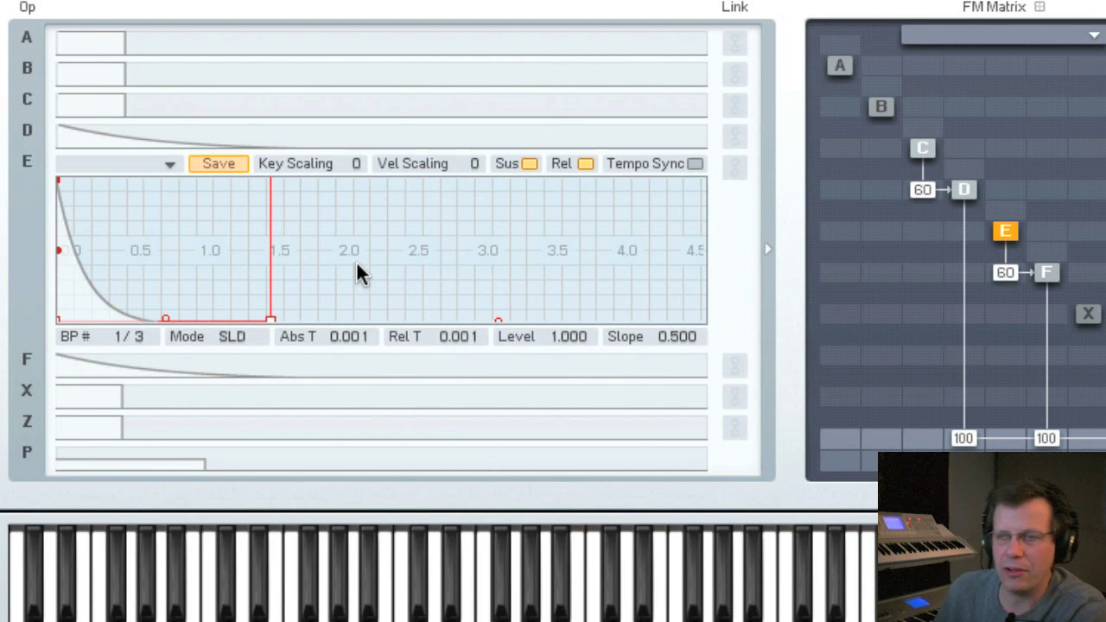
left_click(735, 106)
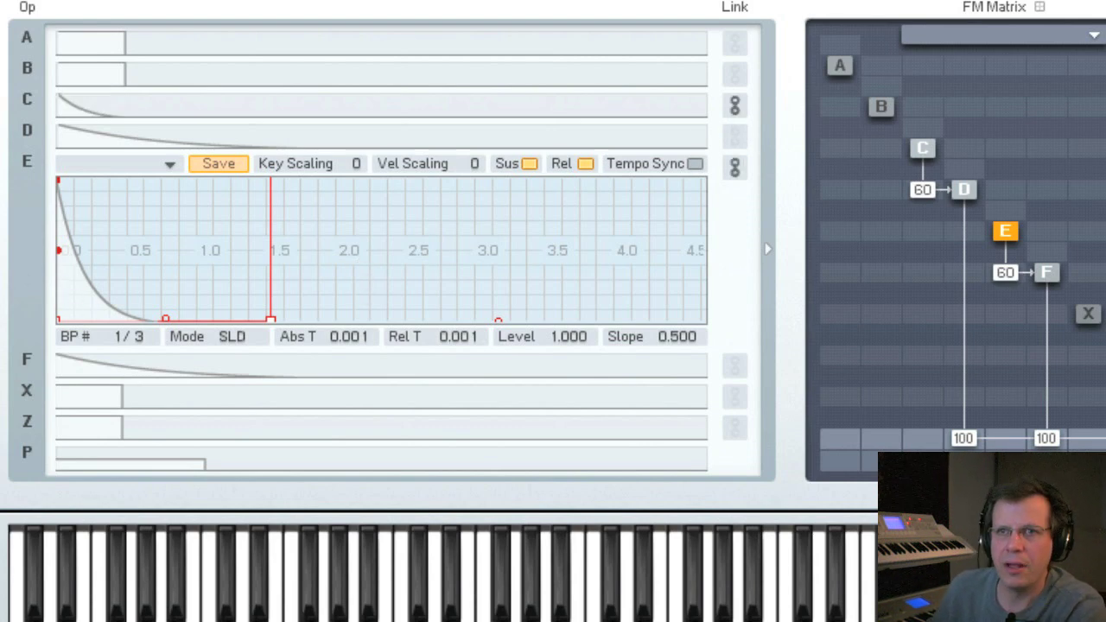
Check C's key scaling curve, then pan operator D to -55 and F to 57.
left_click(295, 163)
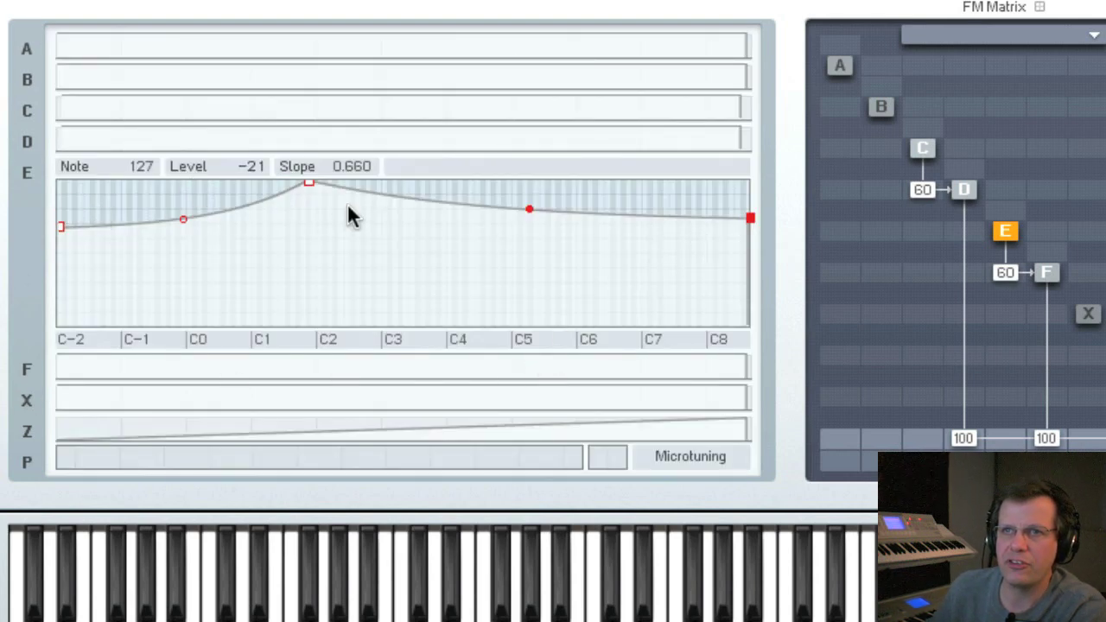
left_click(60, 110)
left_click(64, 151)
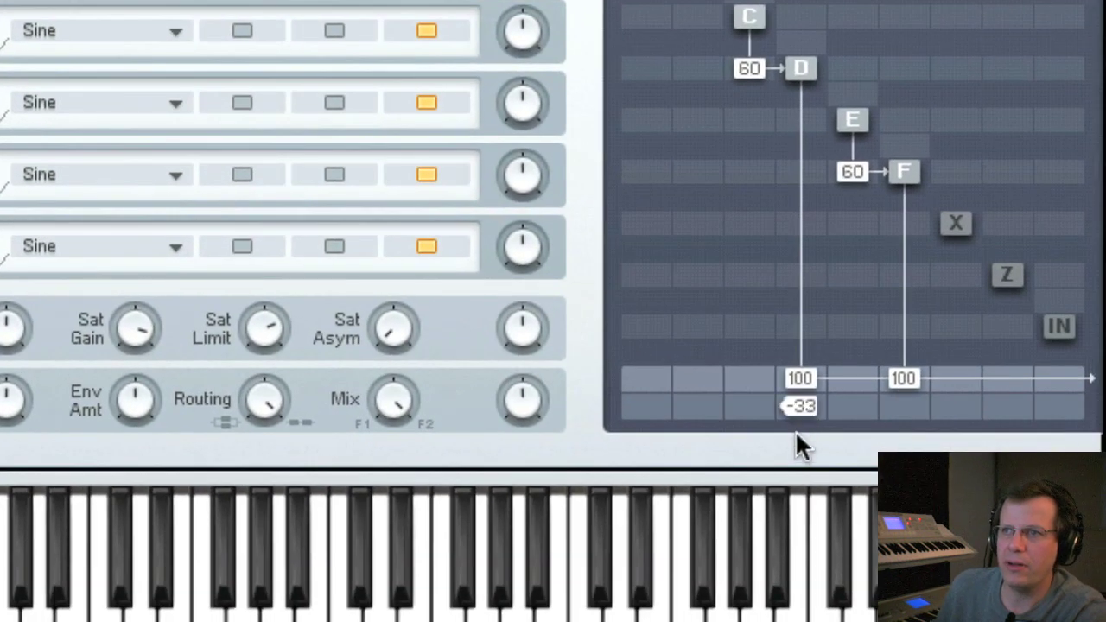
left_click_drag(795, 433, 796, 450)
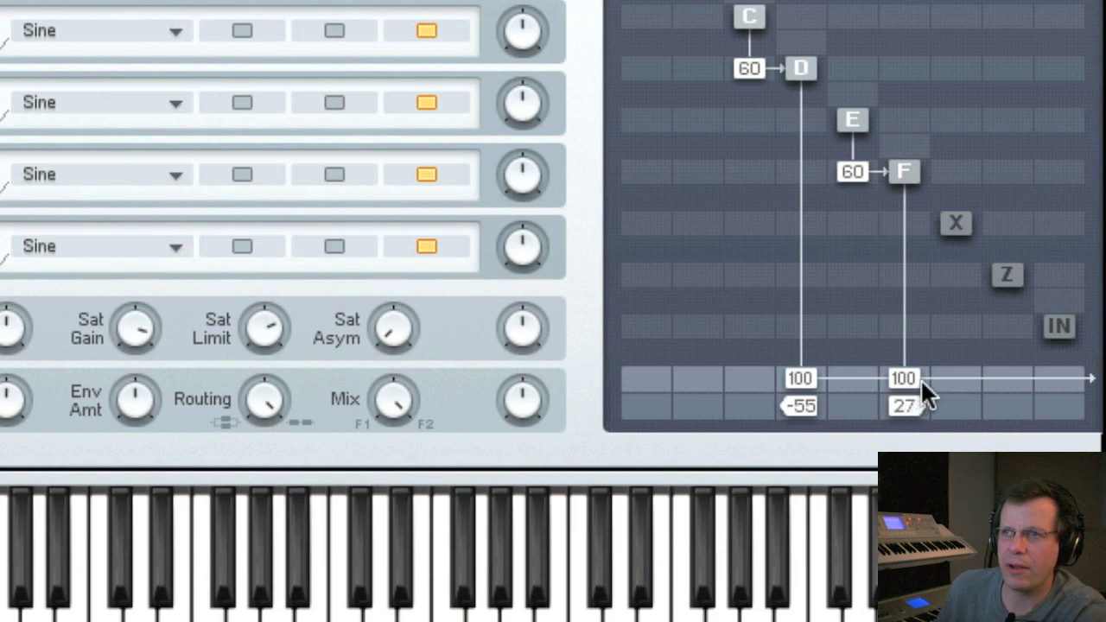
left_click_drag(930, 362, 930, 355)
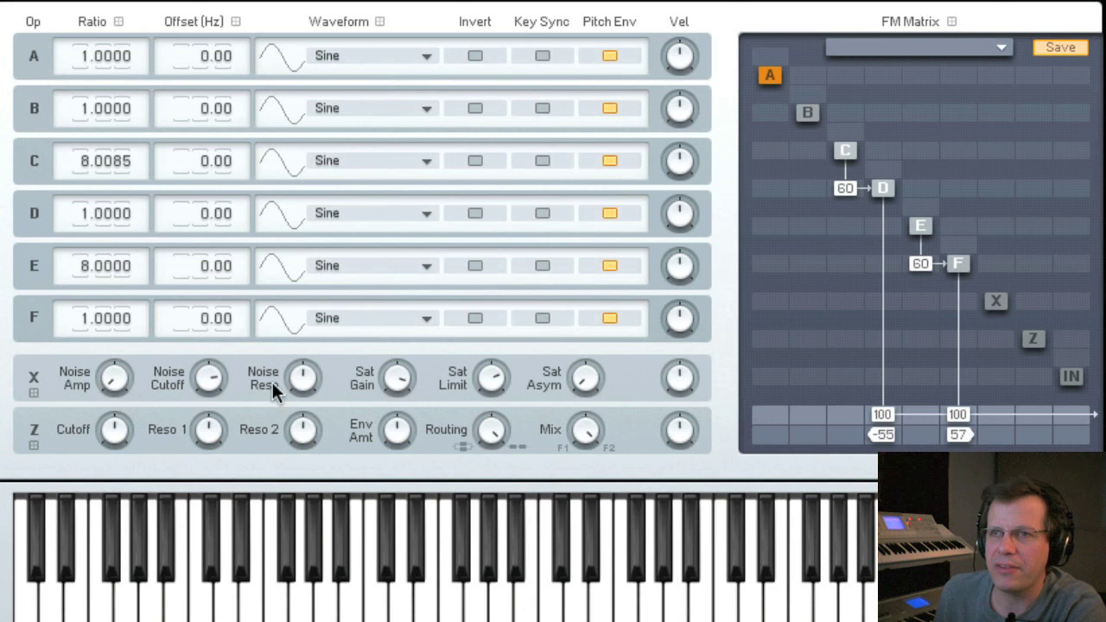
Set Velocity to 100 on operators D and C, also checking F and E.
left_click(843, 197)
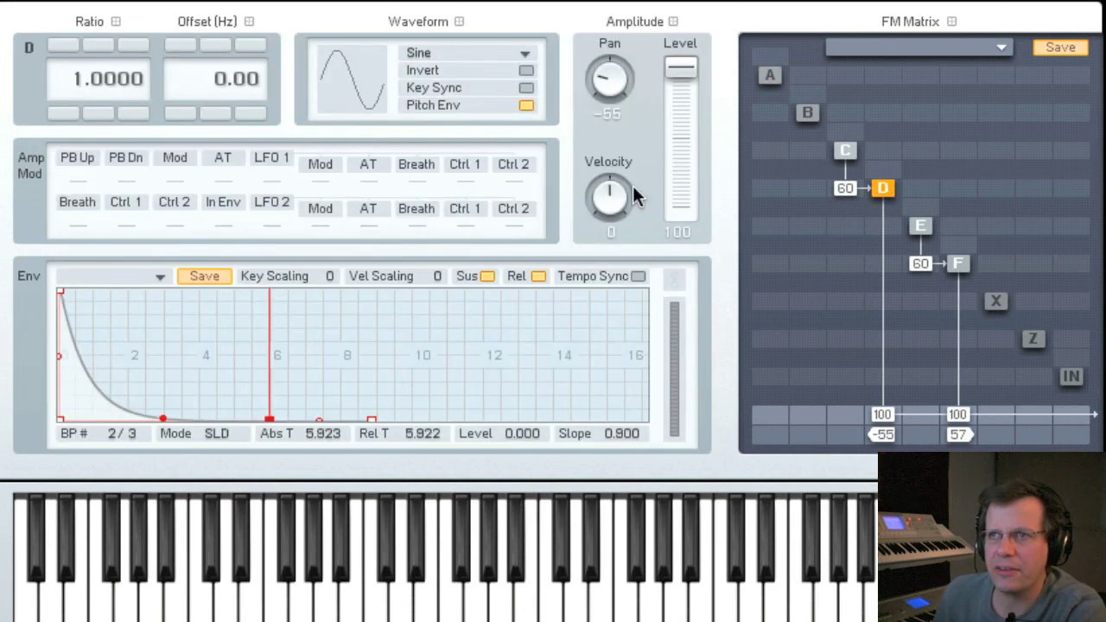
left_click_drag(609, 201, 654, 13)
left_click(959, 264)
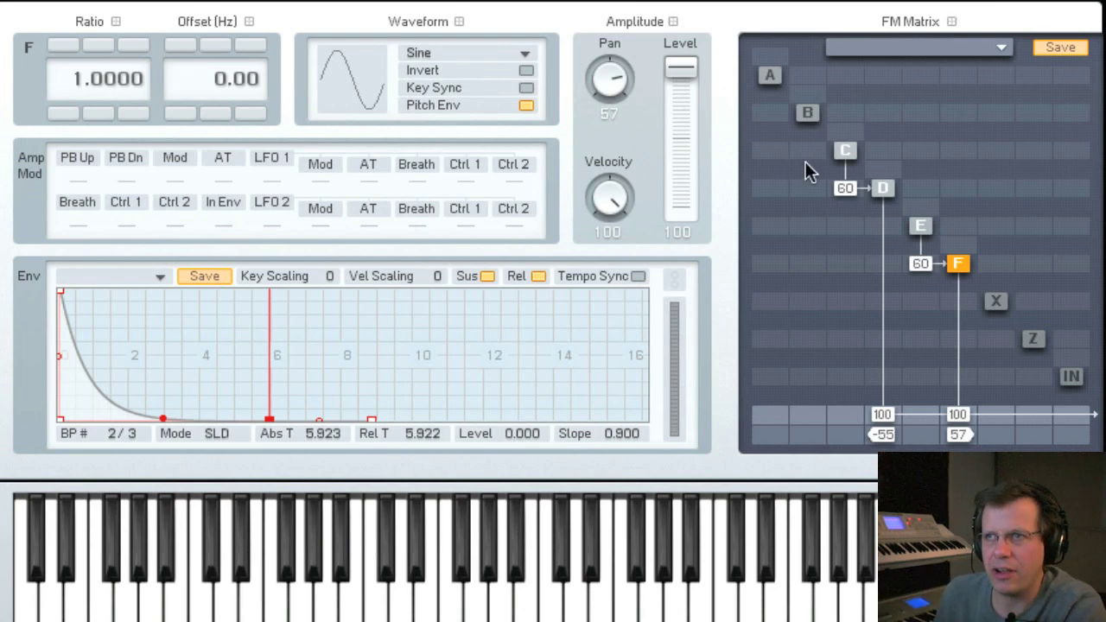
left_click(847, 152)
left_click_drag(615, 202, 620, 31)
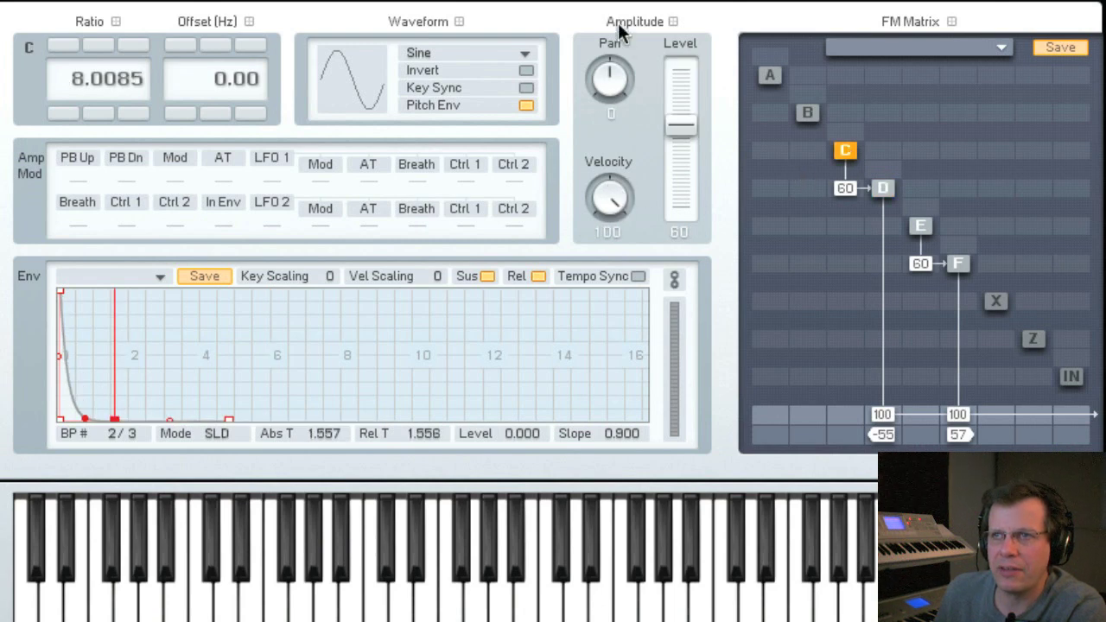
left_click(921, 226)
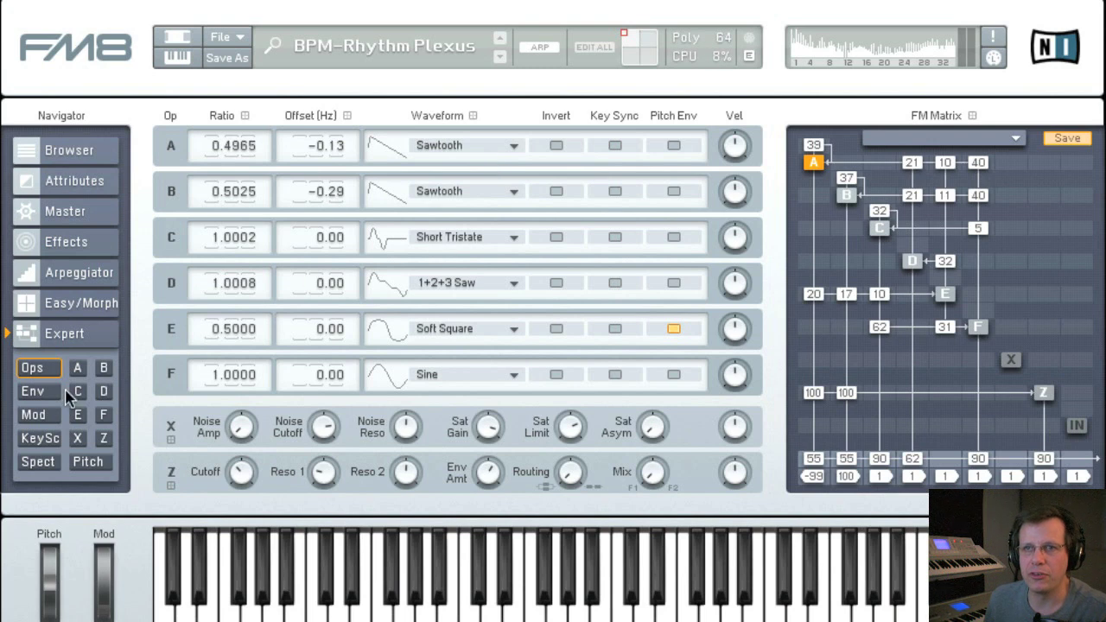
Open operator C's rhythmic envelope on its full detail page.
left_click(39, 392)
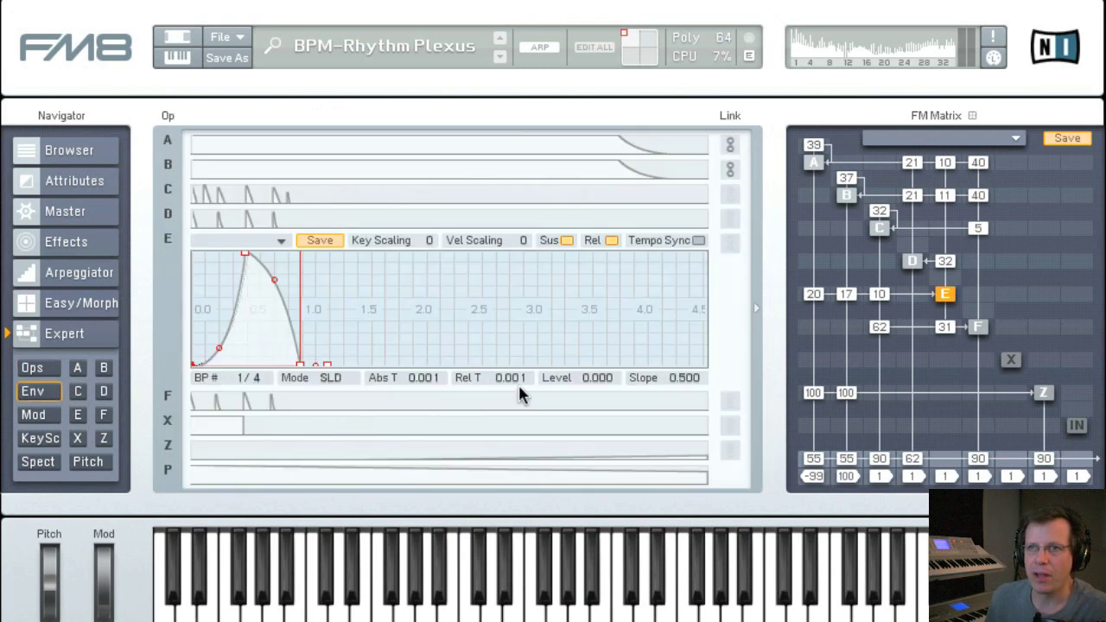
left_click(343, 197)
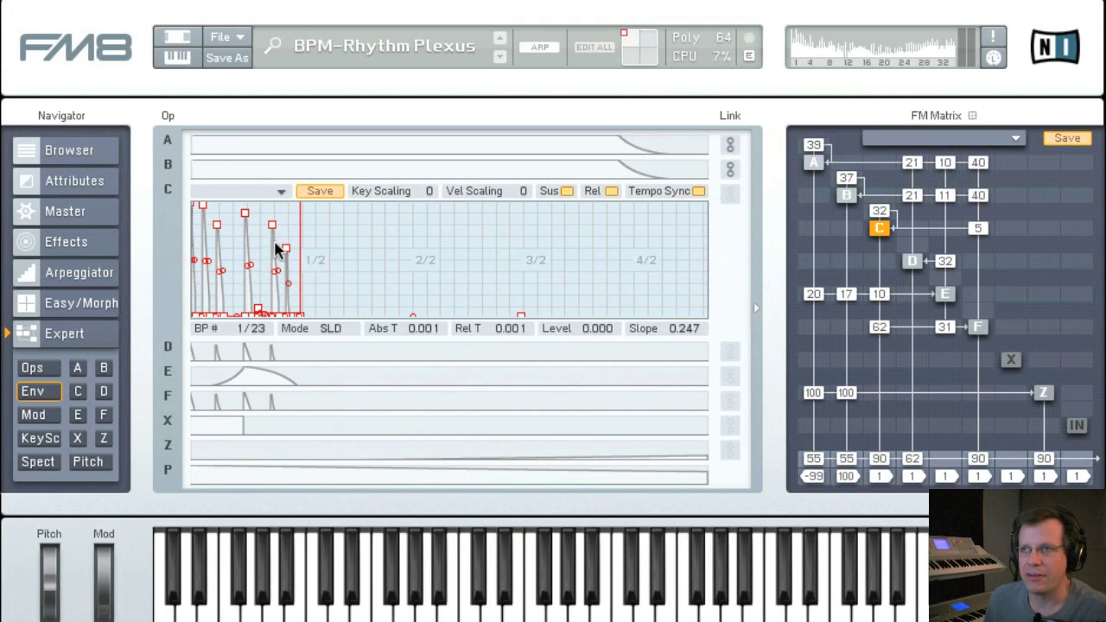
left_click(754, 301)
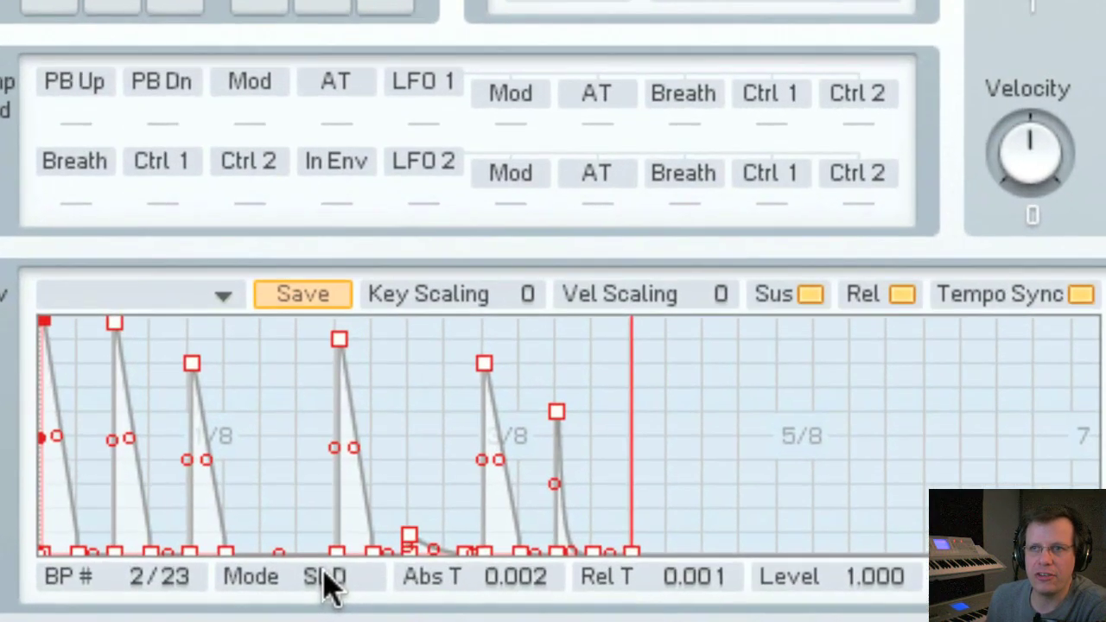
Toggle C's envelope between FIX and SLD mode and move breakpoint 10 later in time.
left_click(278, 560)
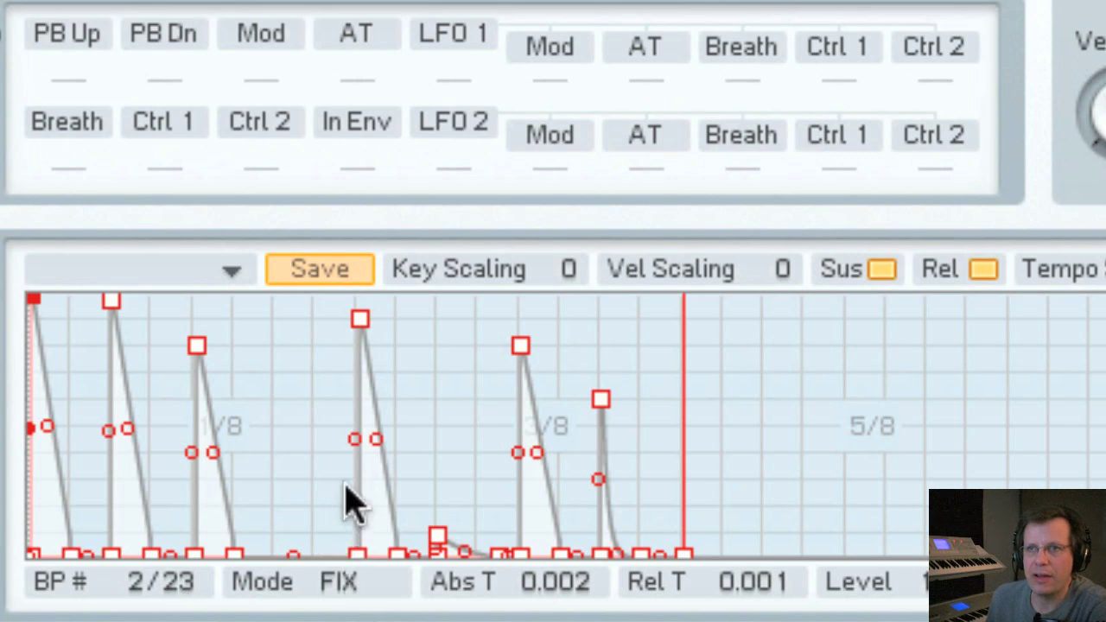
left_click(337, 543)
left_click_drag(337, 534, 378, 621)
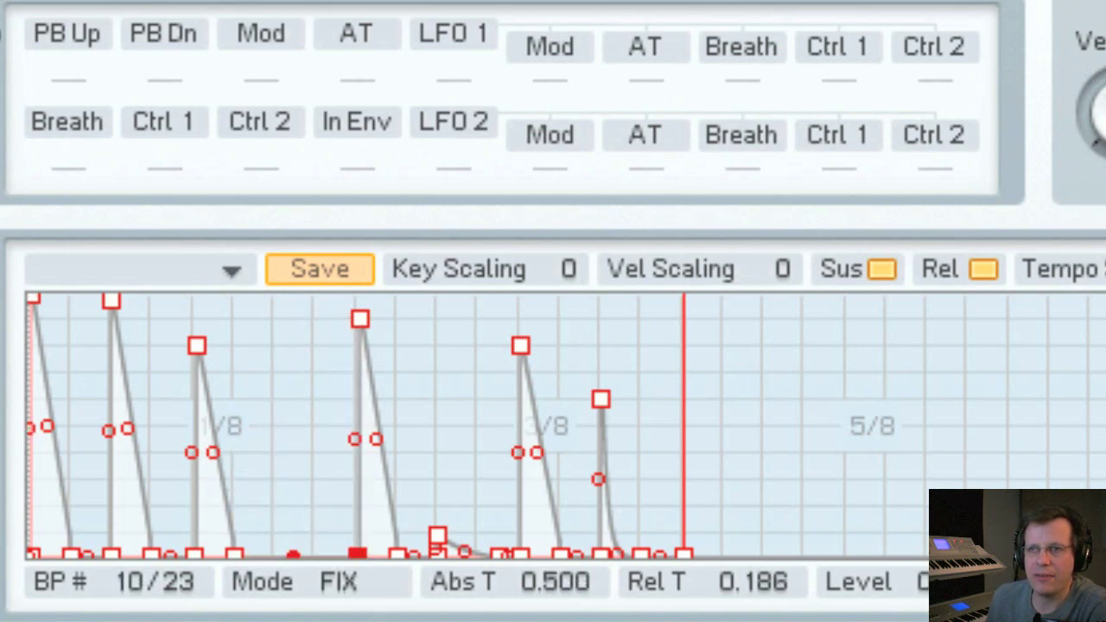
left_click(341, 580)
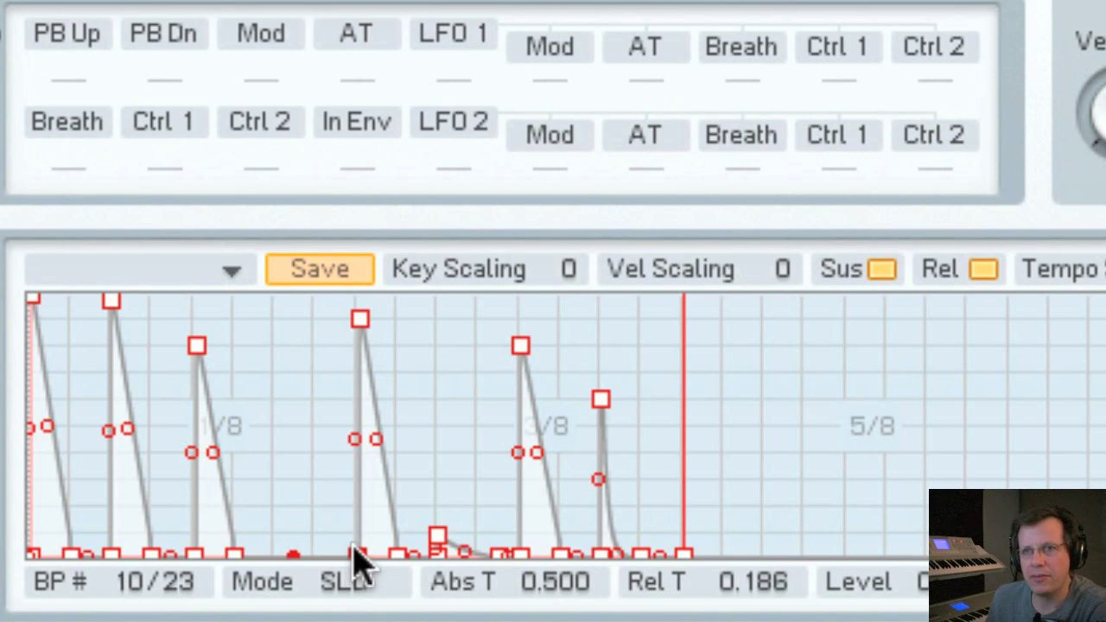
left_click_drag(359, 560, 407, 524)
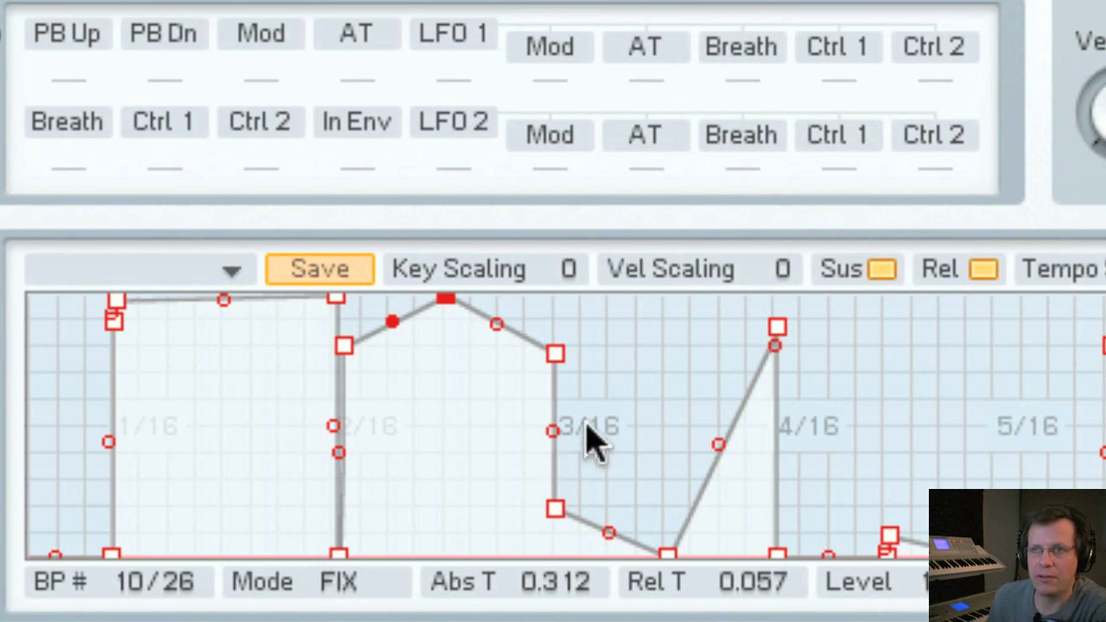
scroll(535, 557, "down", 5)
scroll(482, 474, "down", 1)
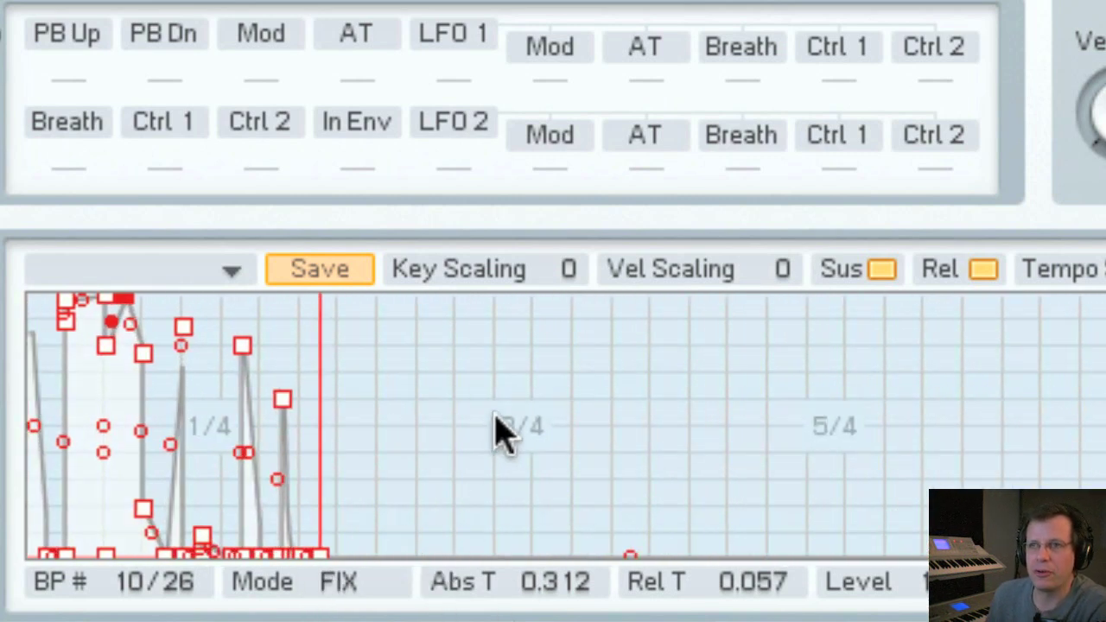